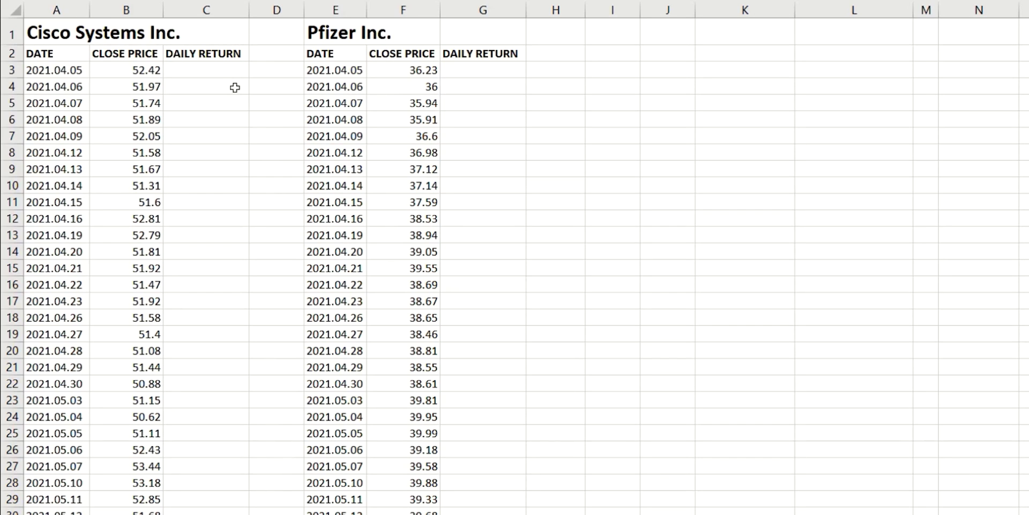
Enter =B4/B3-1 in C4 and fill the Cisco daily returns down the column.
{"action": "left_click", "coordinate": [205, 90]}
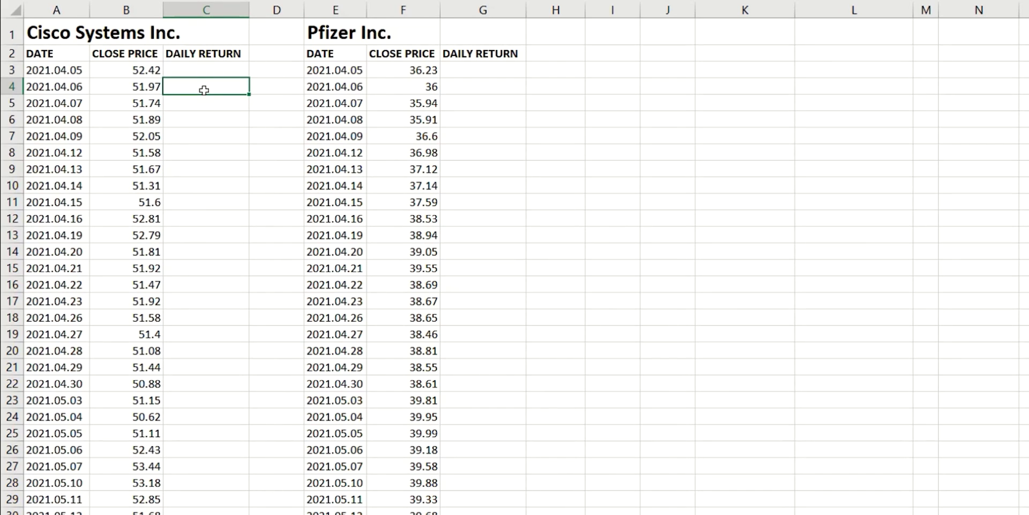
{"action": "type", "text": "="}
{"action": "left_click", "coordinate": [143, 88]}
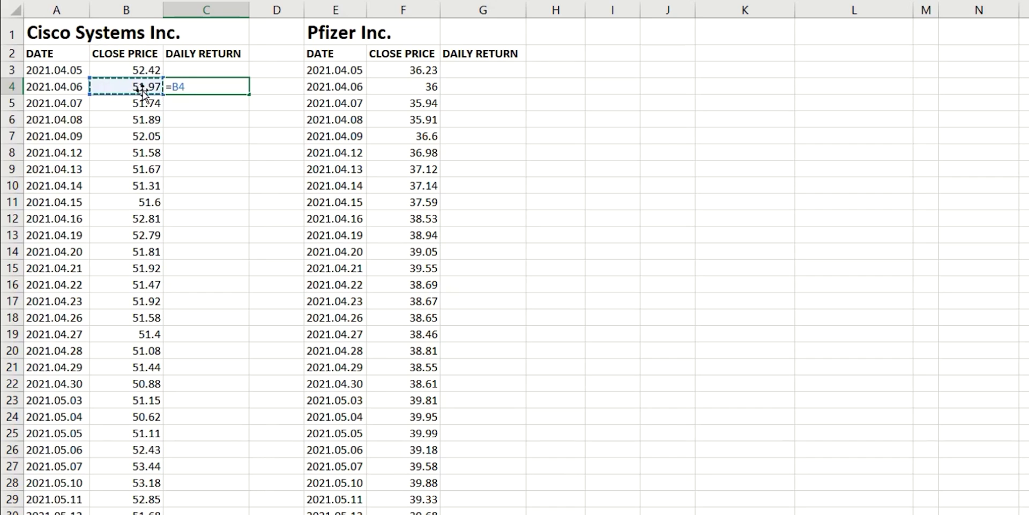
{"action": "type", "text": "/"}
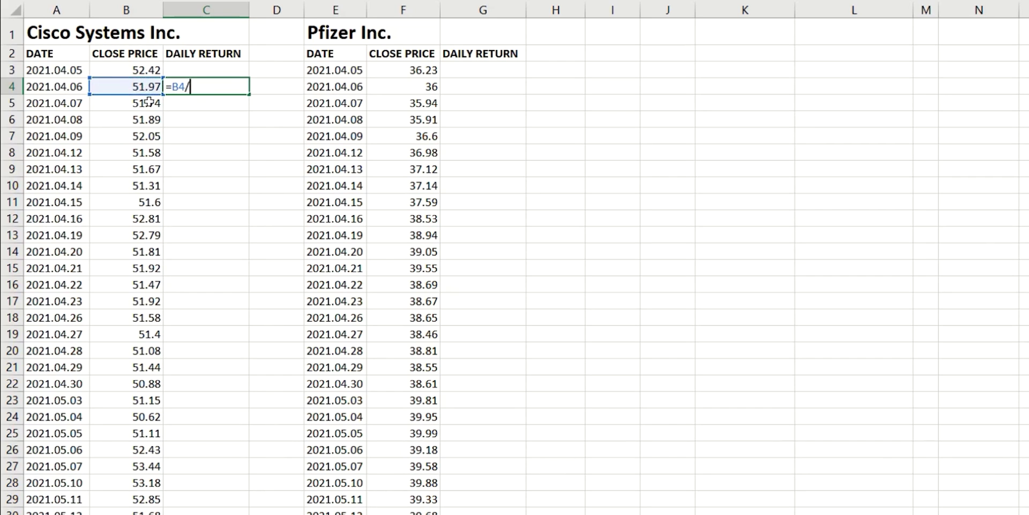
{"action": "left_click", "coordinate": [126, 71]}
{"action": "type", "text": "-1"}
{"action": "key", "text": "Return"}
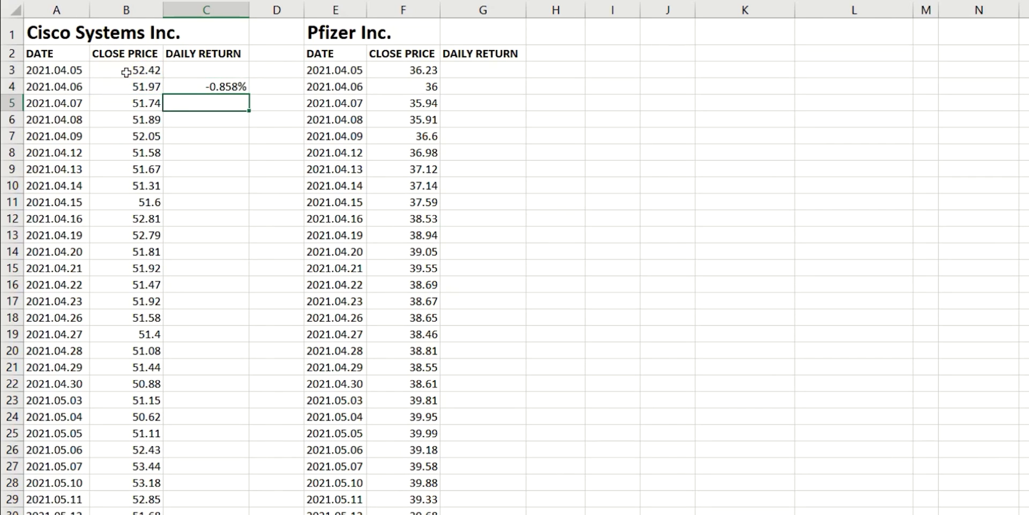
{"action": "key", "text": "Up"}
{"action": "double_click", "coordinate": [247, 94]}
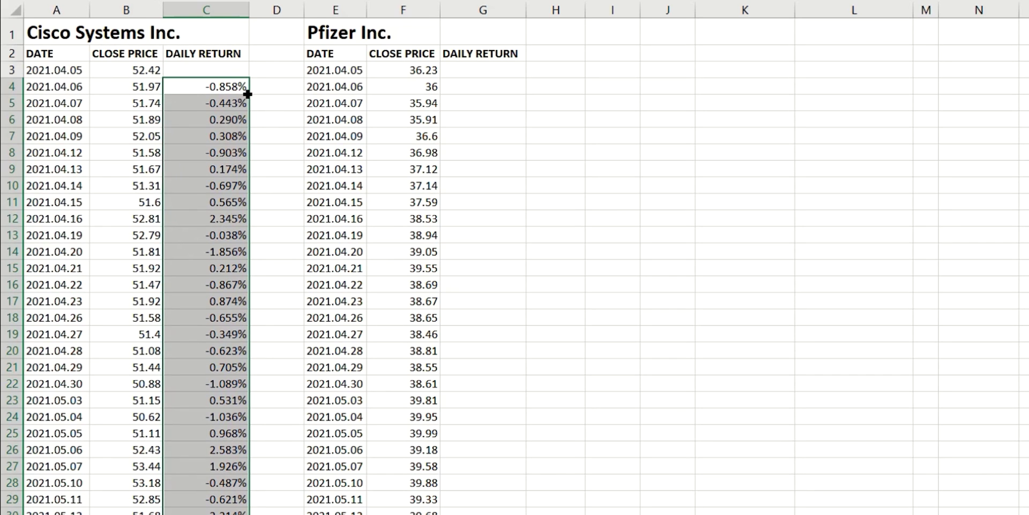
Copy the return formula to G4, fill the Pfizer returns down, and inspect one formula.
{"action": "left_click", "coordinate": [221, 88]}
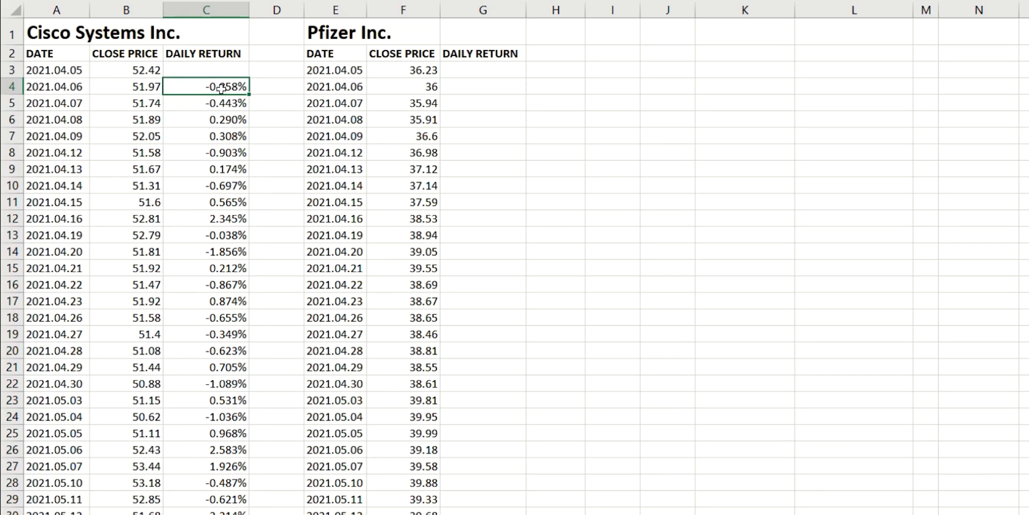
{"action": "key", "text": "ctrl+c"}
{"action": "left_click", "coordinate": [466, 85]}
{"action": "key", "text": "ctrl+v"}
{"action": "double_click", "coordinate": [526, 94]}
{"action": "left_click", "coordinate": [489, 136]}
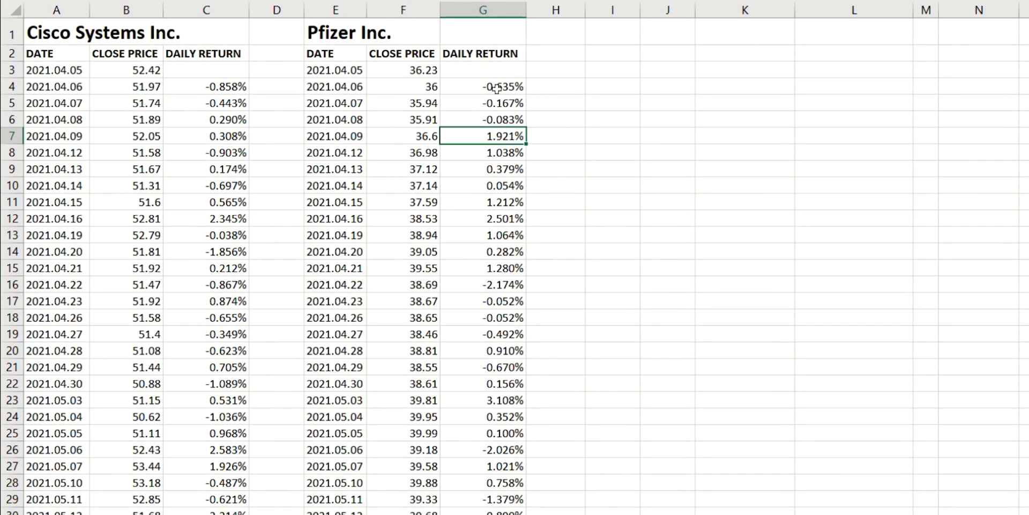
{"action": "key", "text": "F2"}
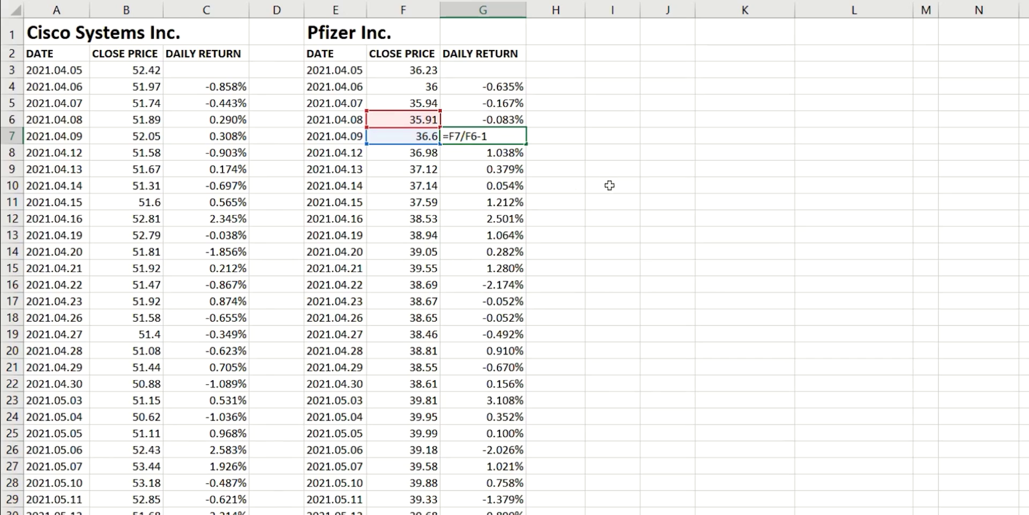
{"action": "left_click", "coordinate": [544, 182]}
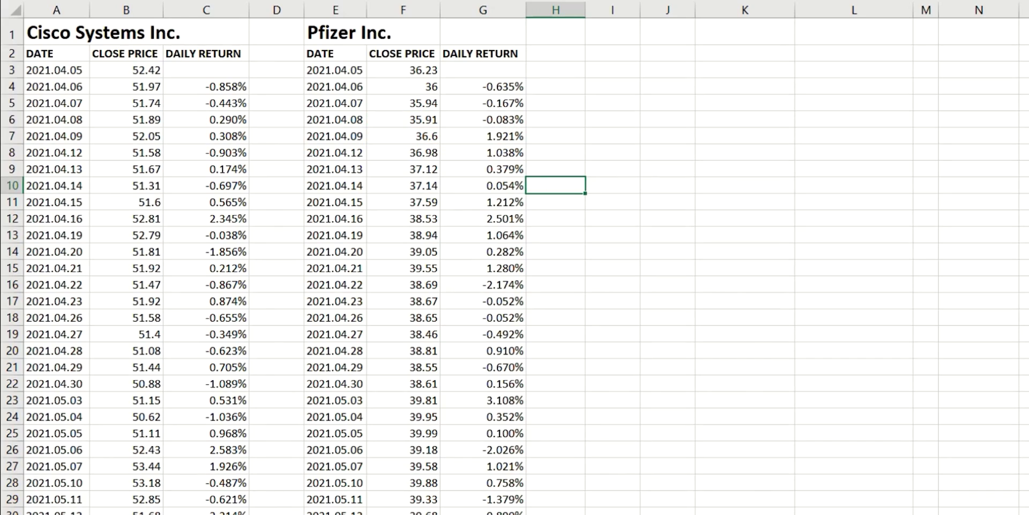
Scroll down to the Std Dev Daily Returns and Daily Expected Return labels below the data.
{"action": "scroll", "coordinate": [514, 265], "scroll_direction": "down", "scroll_amount": 20}
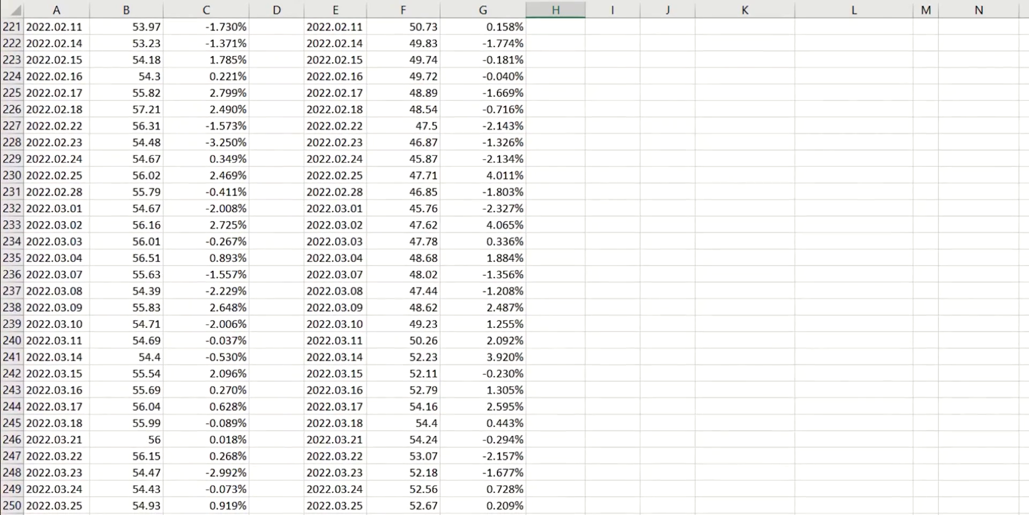
{"action": "scroll", "coordinate": [514, 266], "scroll_direction": "down", "scroll_amount": 10}
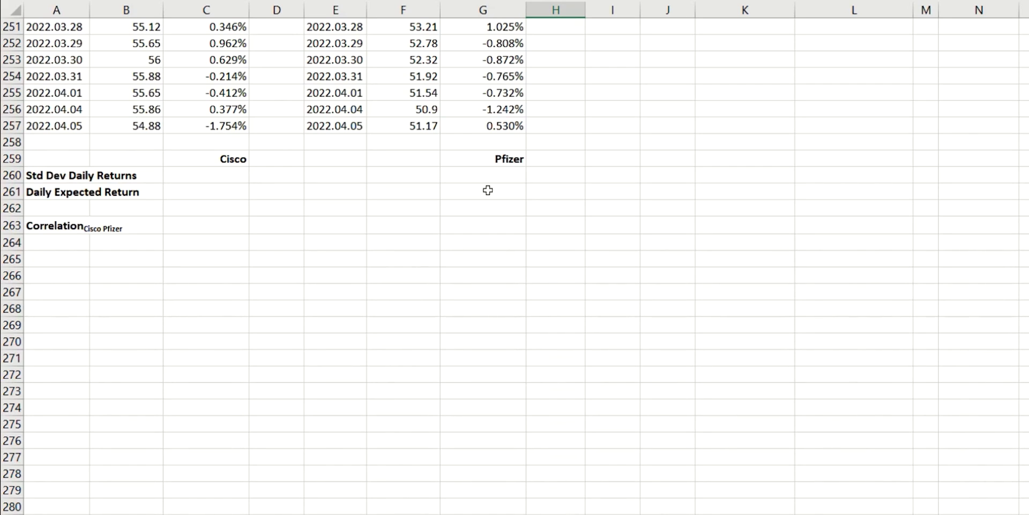
Compute STDEV.S of the returns in C260 and copy it to G260 (1.252%, 1.872%).
{"action": "left_click", "coordinate": [220, 174]}
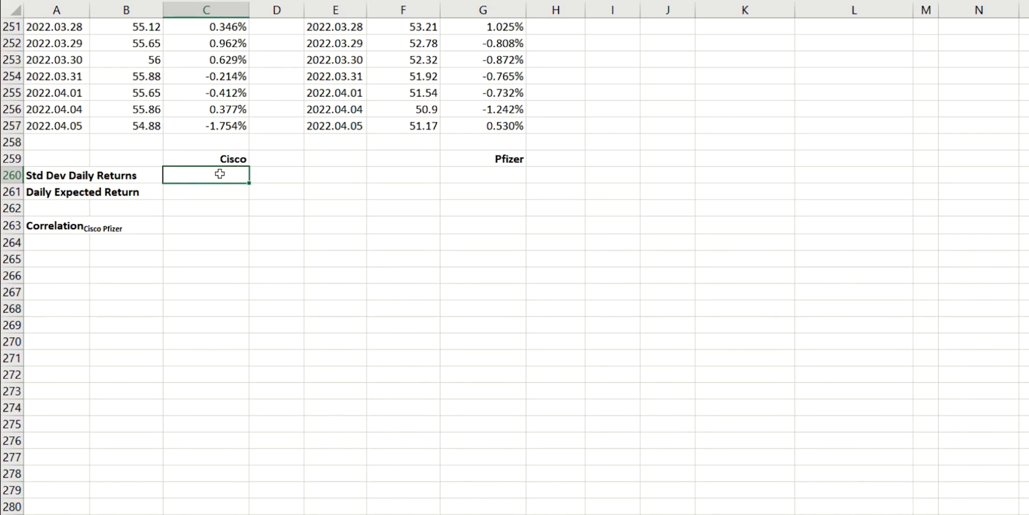
{"action": "type", "text": "=STD"}
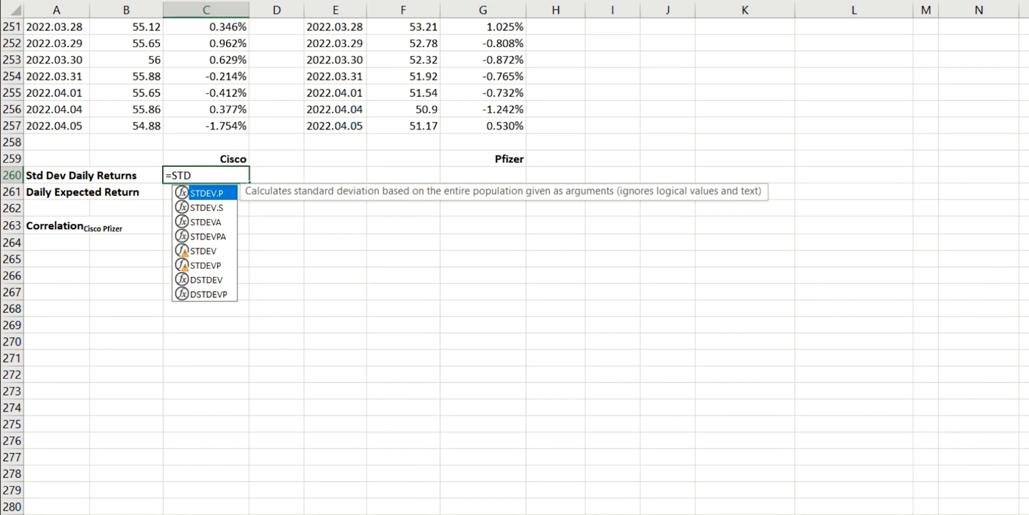
{"action": "double_click", "coordinate": [215, 208]}
{"action": "left_click_drag", "start_coordinate": [220, 126], "coordinate": [203, 89]}
{"action": "key", "text": "ctrl+Return"}
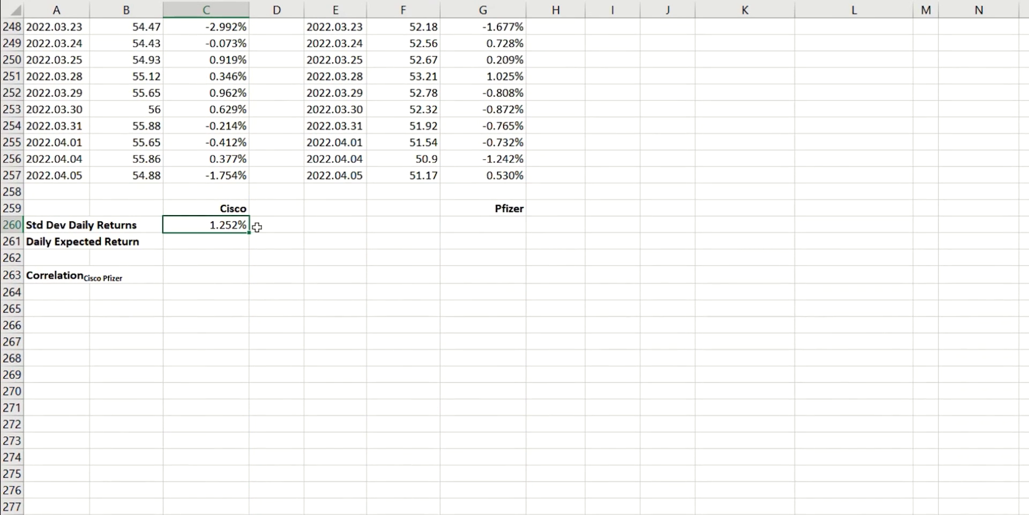
{"action": "key", "text": "ctrl+c"}
{"action": "left_click", "coordinate": [501, 223]}
{"action": "key", "text": "ctrl+v"}
{"action": "left_click", "coordinate": [564, 275]}
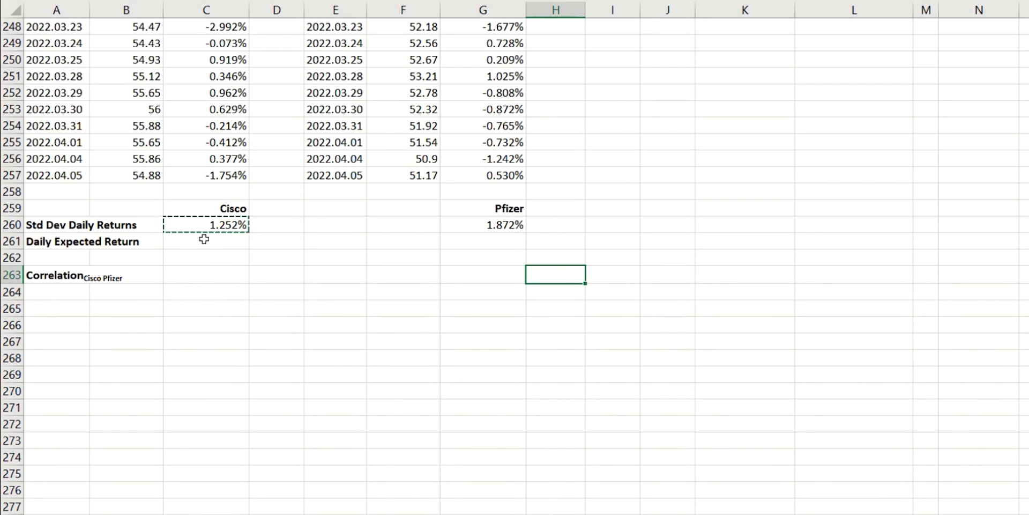
Enter =AVERAGE of the Cisco returns in C261 and copy it to G261 (0.026%, 0.153%).
{"action": "left_click", "coordinate": [204, 239]}
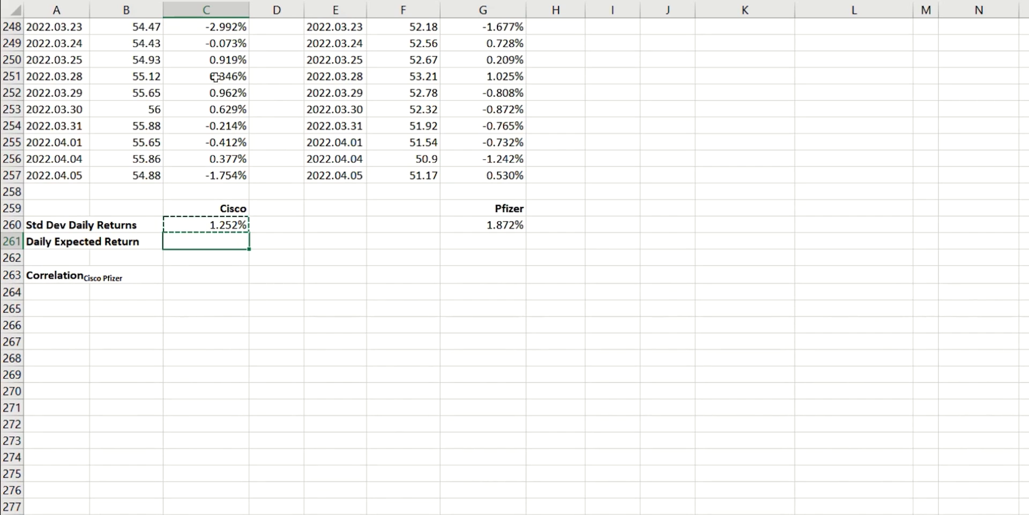
{"action": "double_click", "coordinate": [228, 247]}
{"action": "type", "text": "=AVER"}
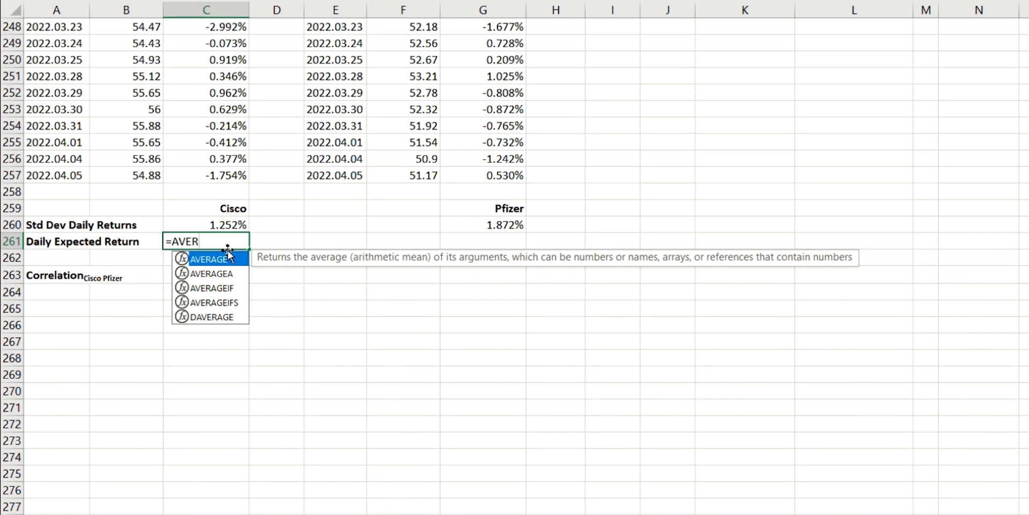
{"action": "double_click", "coordinate": [203, 254]}
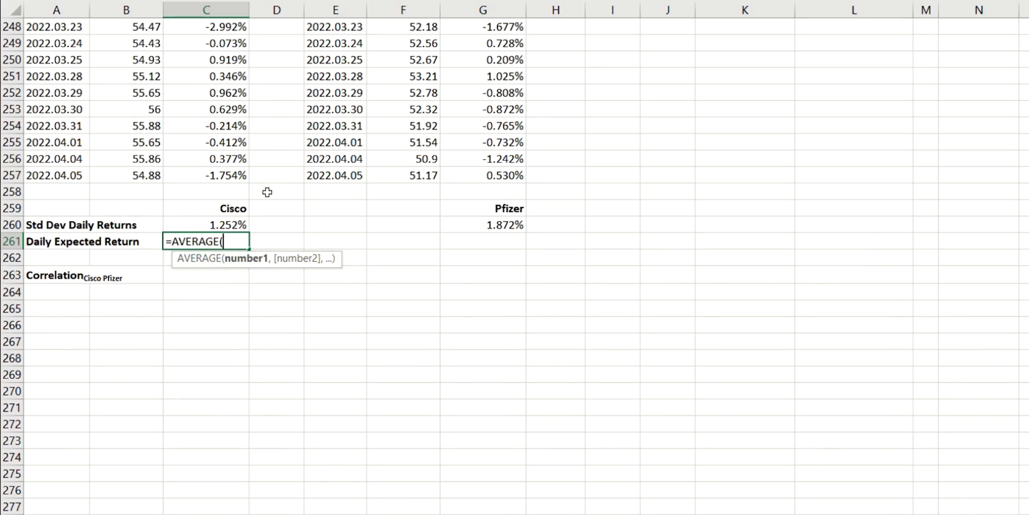
{"action": "left_click_drag", "start_coordinate": [231, 175], "coordinate": [230, 75]}
{"action": "key", "text": "Return"}
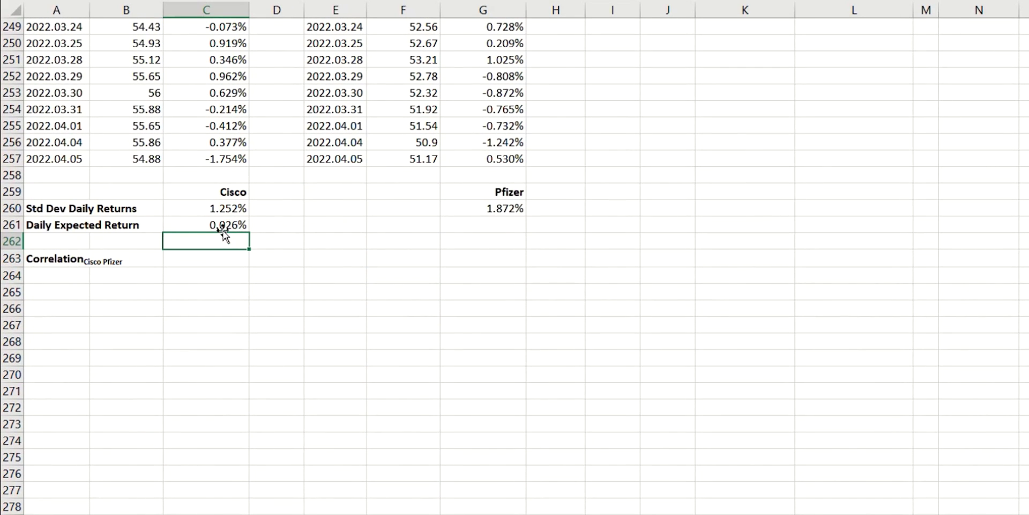
{"action": "left_click", "coordinate": [221, 225]}
{"action": "key", "text": "ctrl+c"}
{"action": "left_click", "coordinate": [461, 221]}
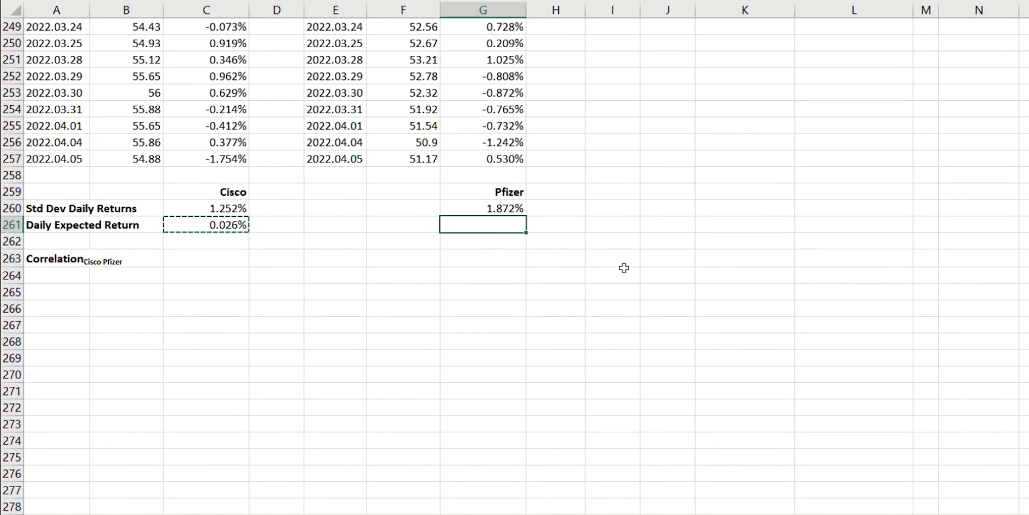
{"action": "key", "text": "ctrl+v"}
{"action": "key", "text": "Escape"}
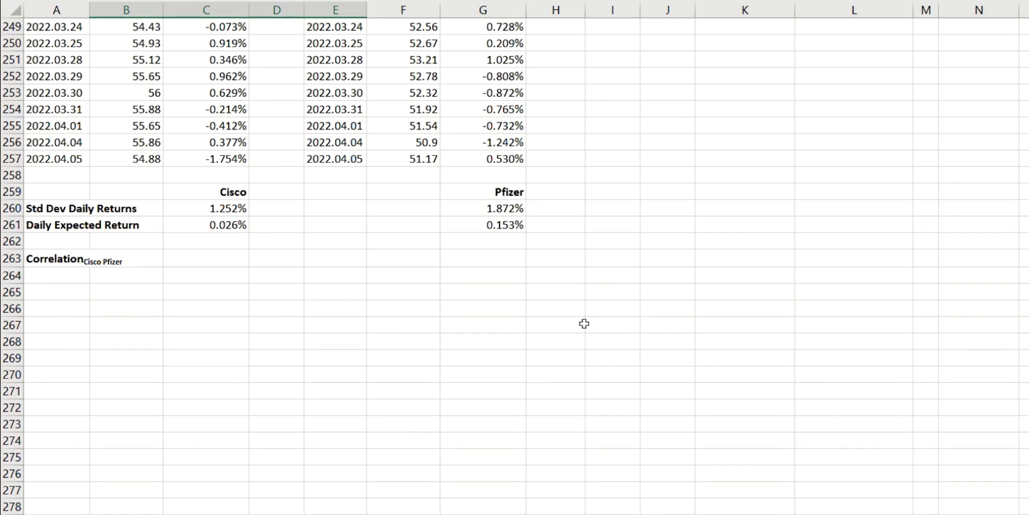
Paste the Minimum Variance Optimization table at I251.
{"action": "left_click", "coordinate": [617, 59]}
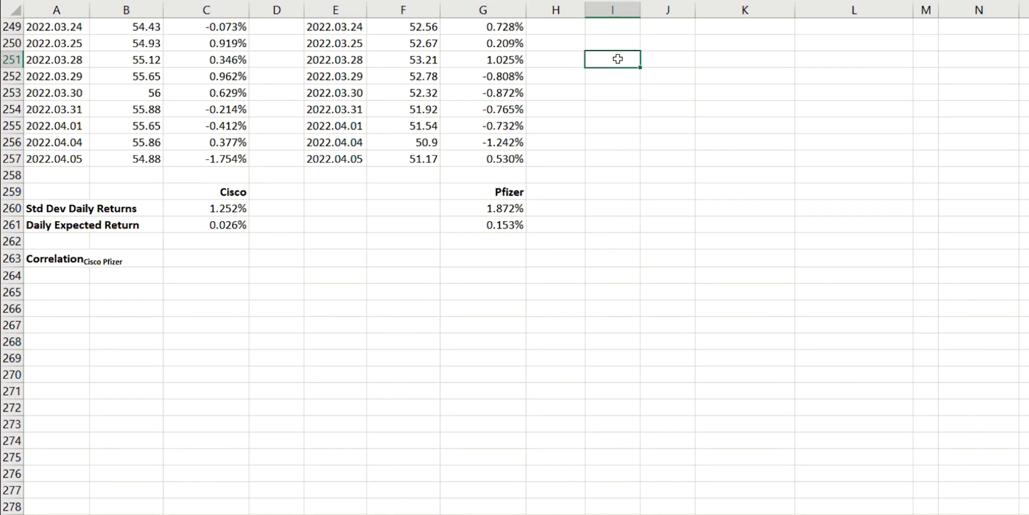
{"action": "key", "text": "ctrl+v"}
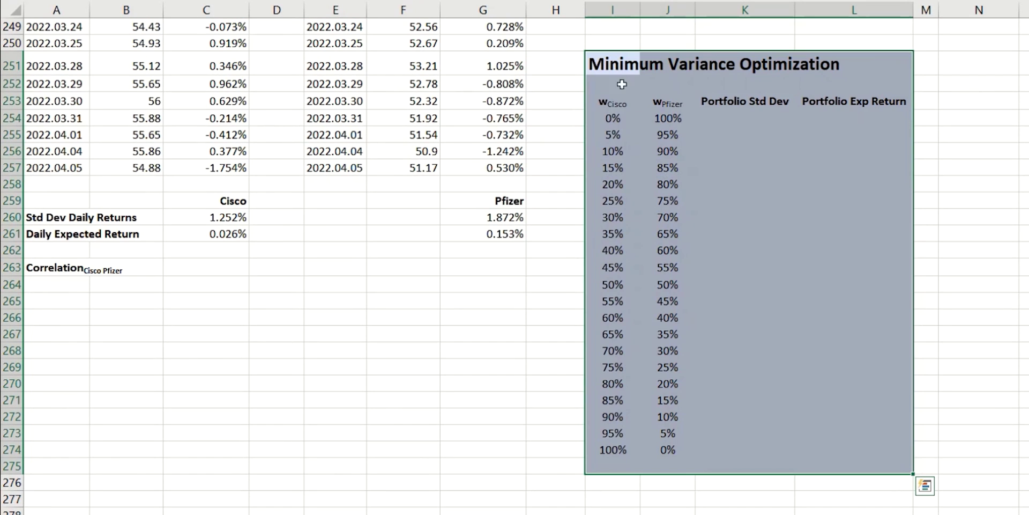
{"action": "left_click", "coordinate": [689, 202]}
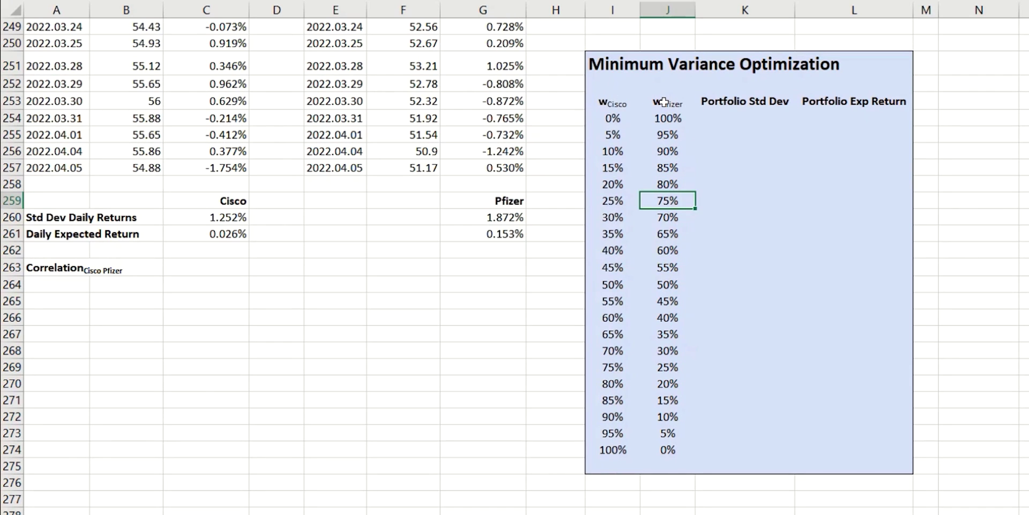
Highlight the weight columns, the 25%/75% example pair, and the Std Dev and Exp Return columns.
{"action": "left_click_drag", "start_coordinate": [611, 101], "coordinate": [665, 450]}
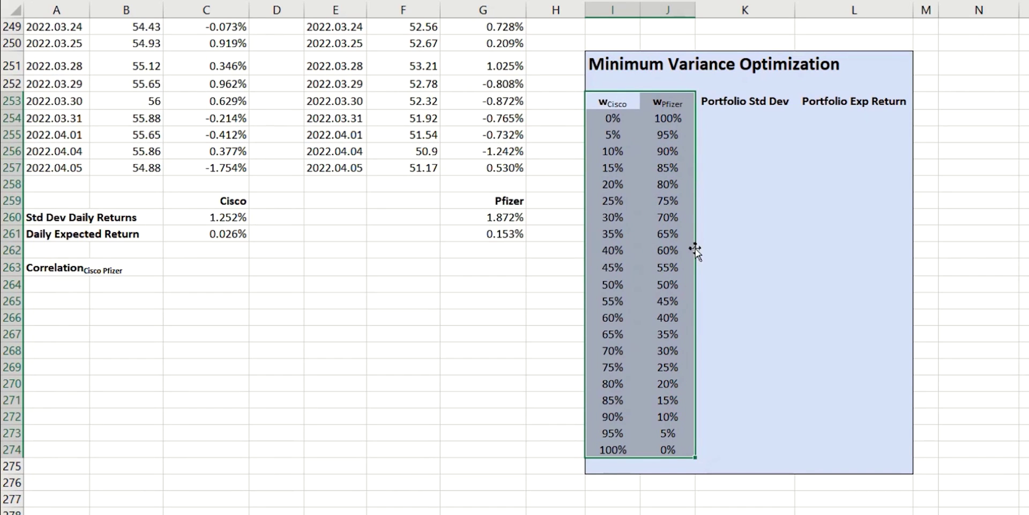
{"action": "left_click", "coordinate": [669, 115]}
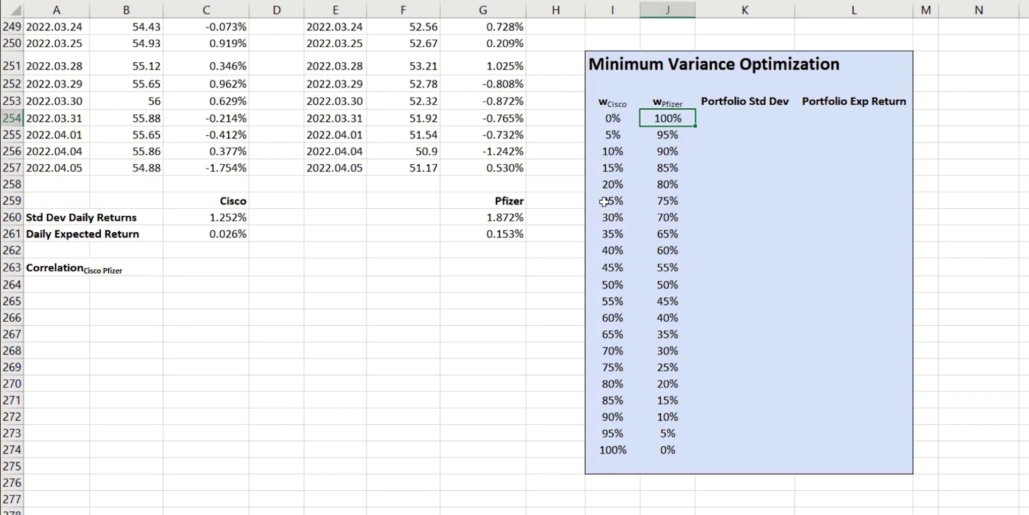
{"action": "left_click_drag", "start_coordinate": [604, 201], "coordinate": [662, 207]}
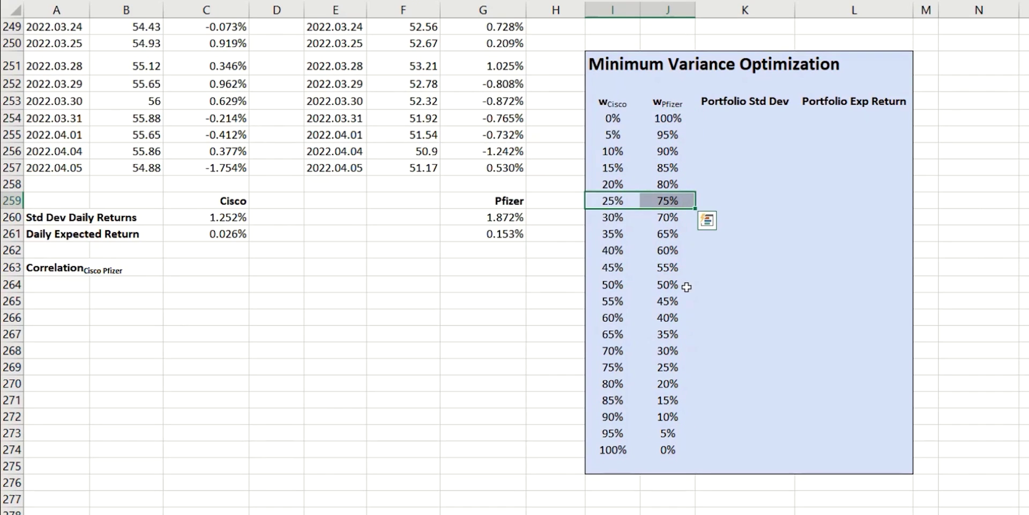
{"action": "left_click", "coordinate": [740, 99]}
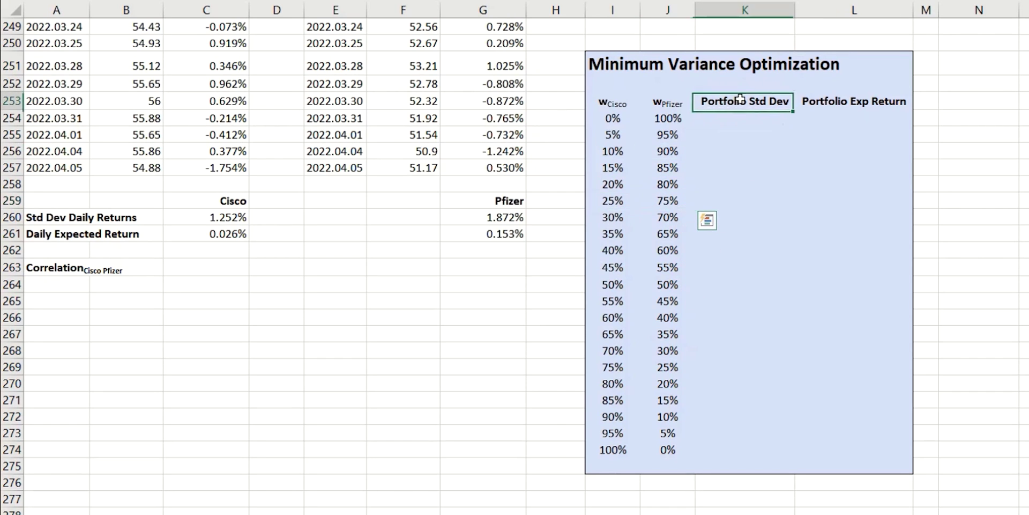
{"action": "left_click", "coordinate": [845, 103]}
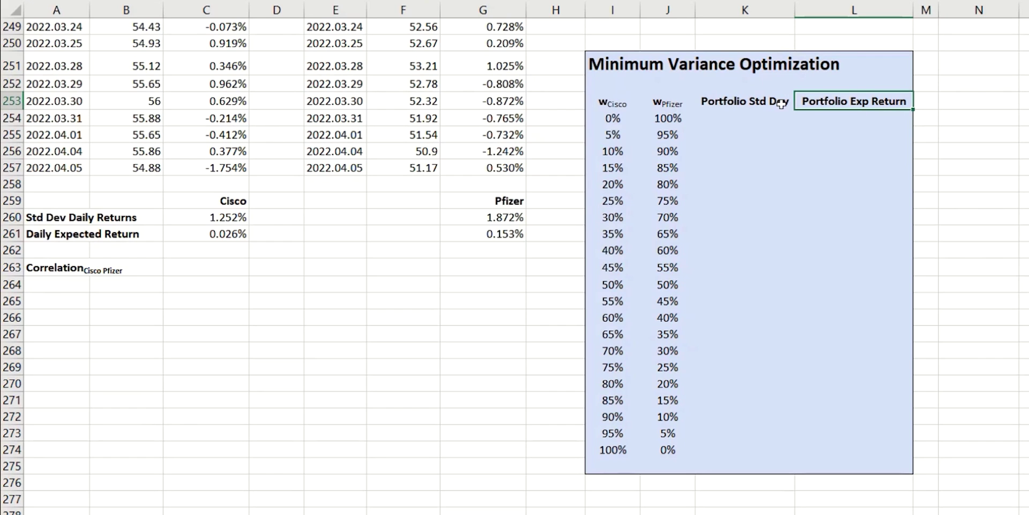
Paste the σP equation below the Correlation label and shift it slightly left.
{"action": "left_click", "coordinate": [105, 302]}
{"action": "key", "text": "ctrl+v"}
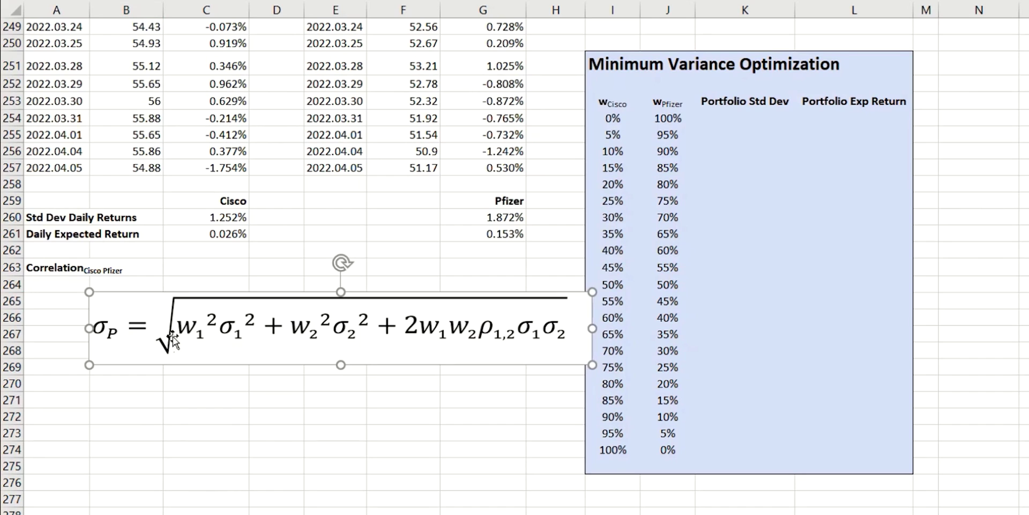
{"action": "left_click_drag", "start_coordinate": [443, 333], "coordinate": [405, 330]}
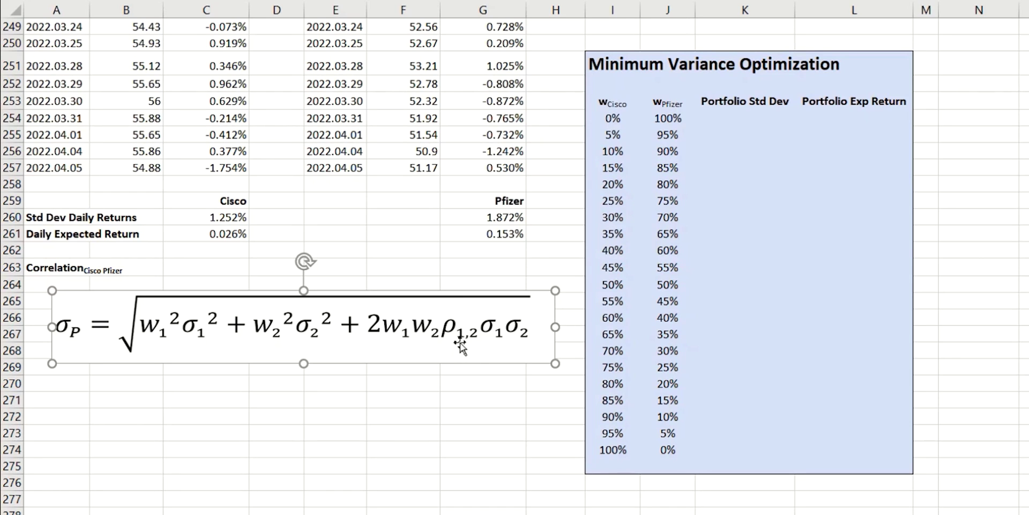
Enter =CORREL(C4:C257,G4:G257) in C263, giving a correlation of 0.18714711.
{"action": "left_click", "coordinate": [224, 267]}
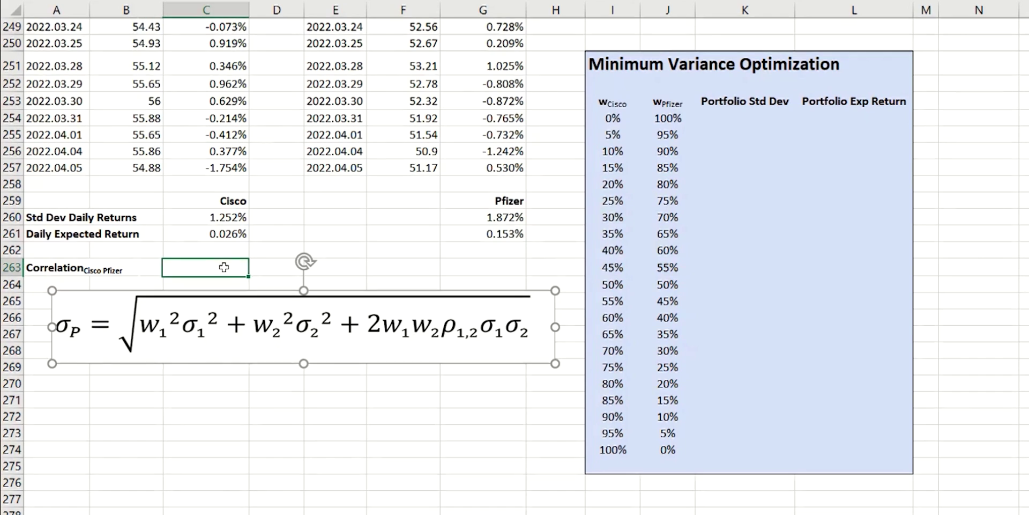
{"action": "type", "text": "=COR"}
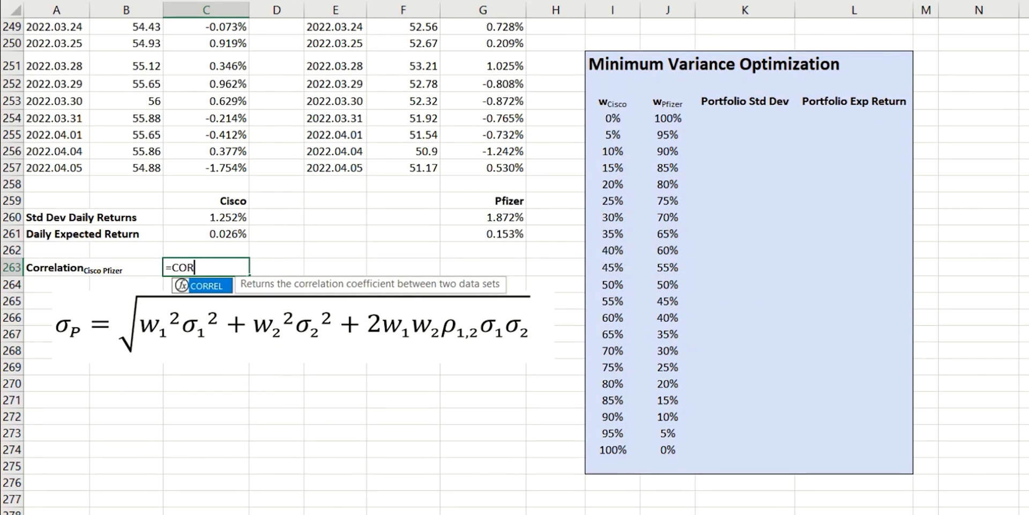
{"action": "double_click", "coordinate": [207, 284]}
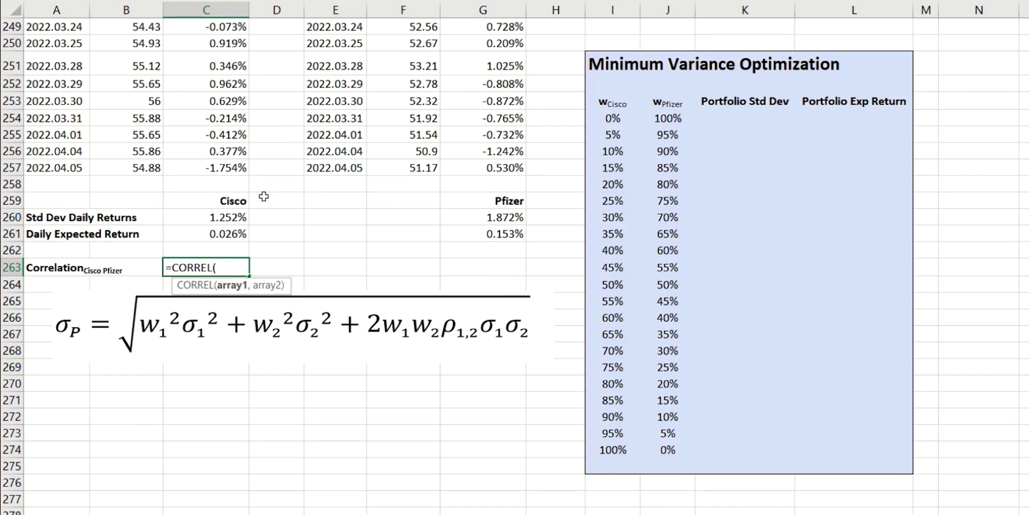
{"action": "left_click_drag", "start_coordinate": [221, 167], "coordinate": [209, 85]}
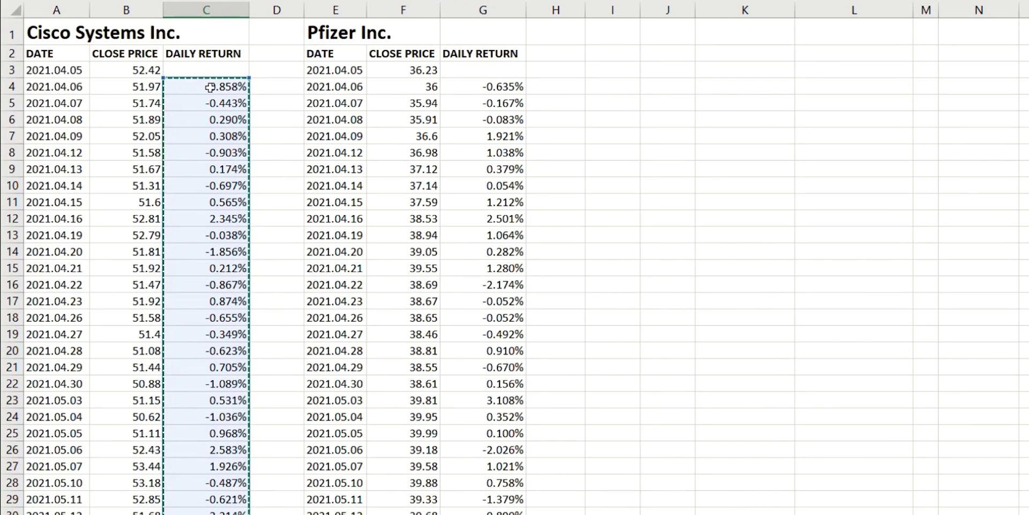
{"action": "type", "text": ","}
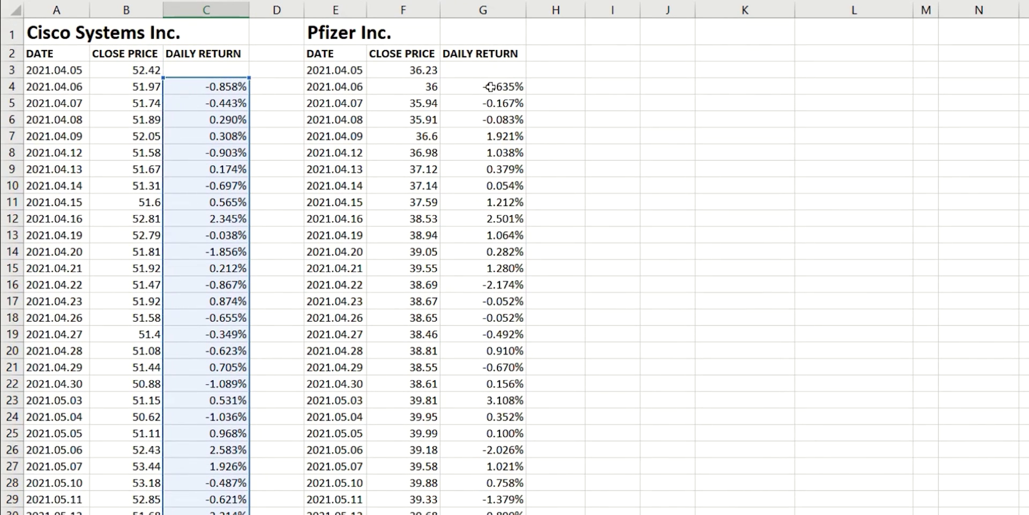
{"action": "left_click_drag", "start_coordinate": [490, 86], "coordinate": [494, 185]}
{"action": "key", "text": "Return"}
{"action": "scroll", "coordinate": [445, 288], "scroll_direction": "down", "scroll_amount": 1}
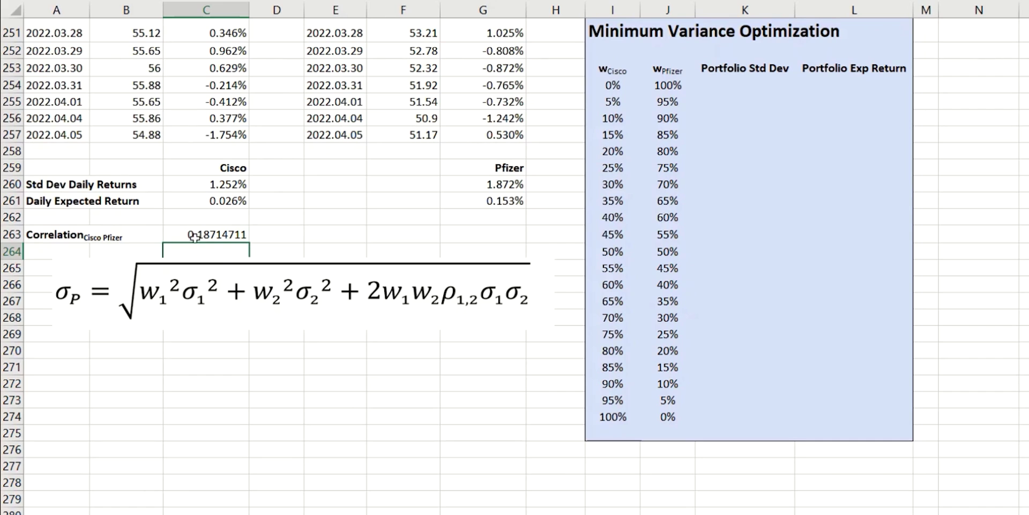
{"action": "left_click", "coordinate": [229, 228]}
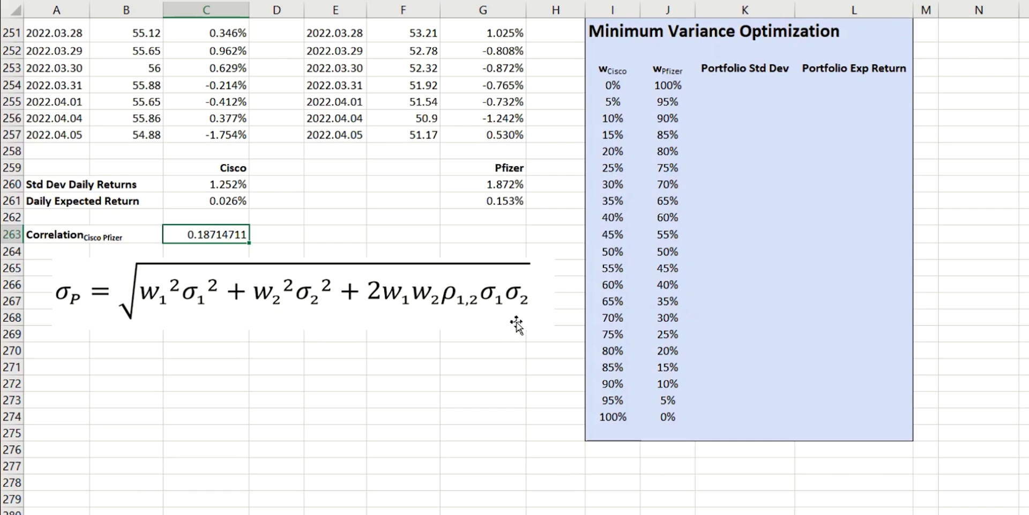
Begin K254 with =SQRT(I254^2*$C$260^2+J254^2*$G$260^2 using absolute references.
{"action": "left_click", "coordinate": [749, 81]}
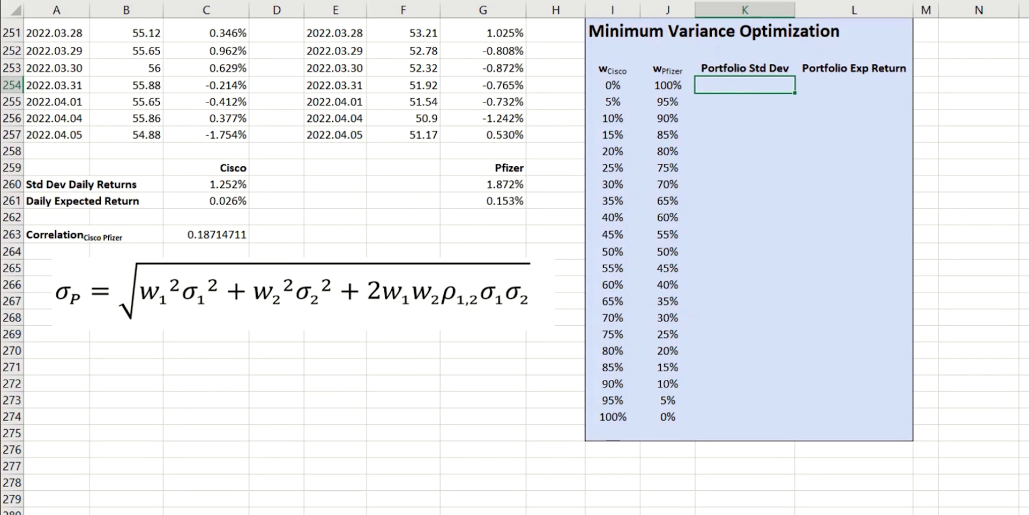
{"action": "type", "text": "=SQRT"}
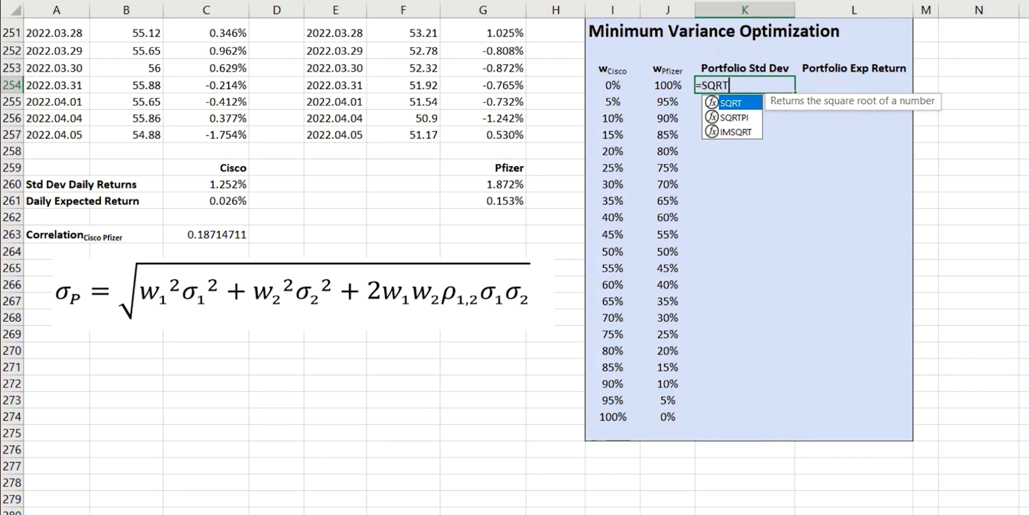
{"action": "type", "text": "("}
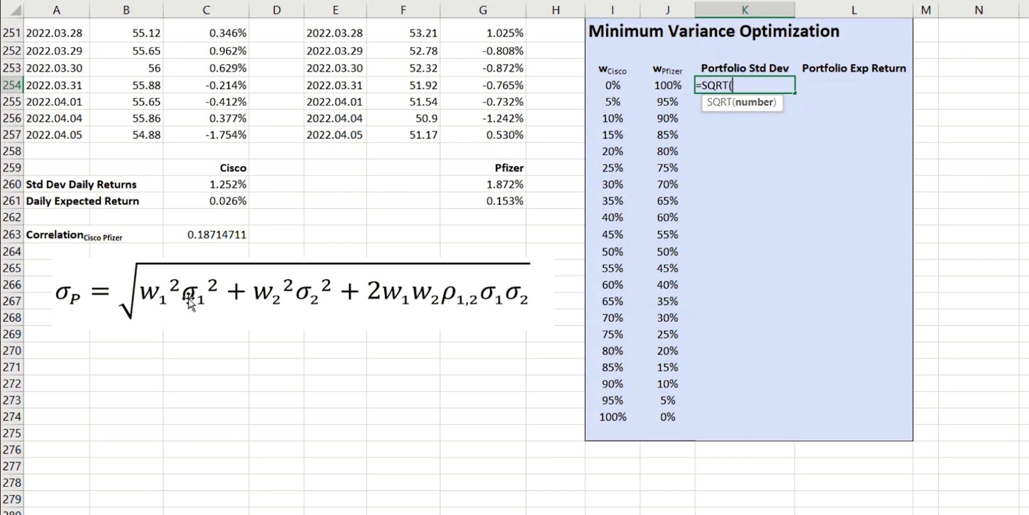
{"action": "left_click", "coordinate": [612, 85]}
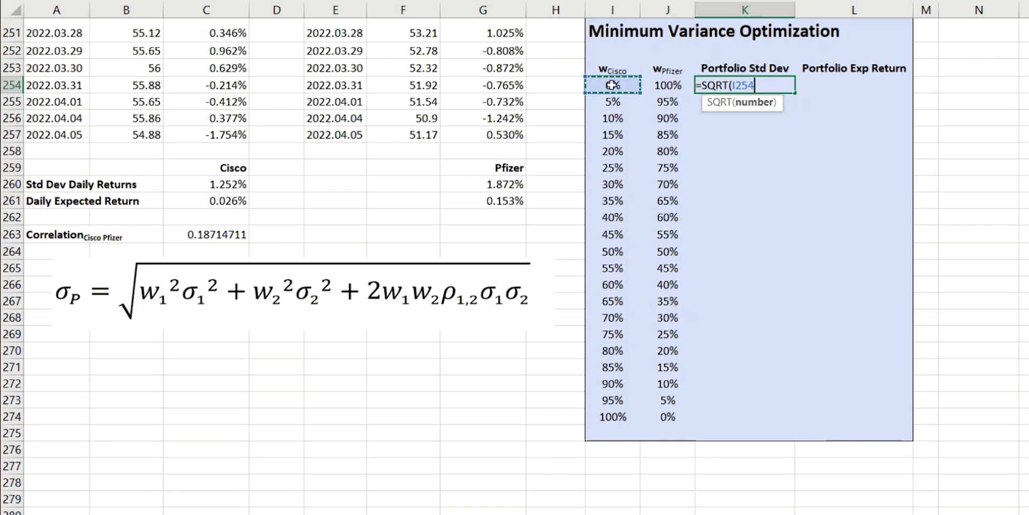
{"action": "type", "text": "^2"}
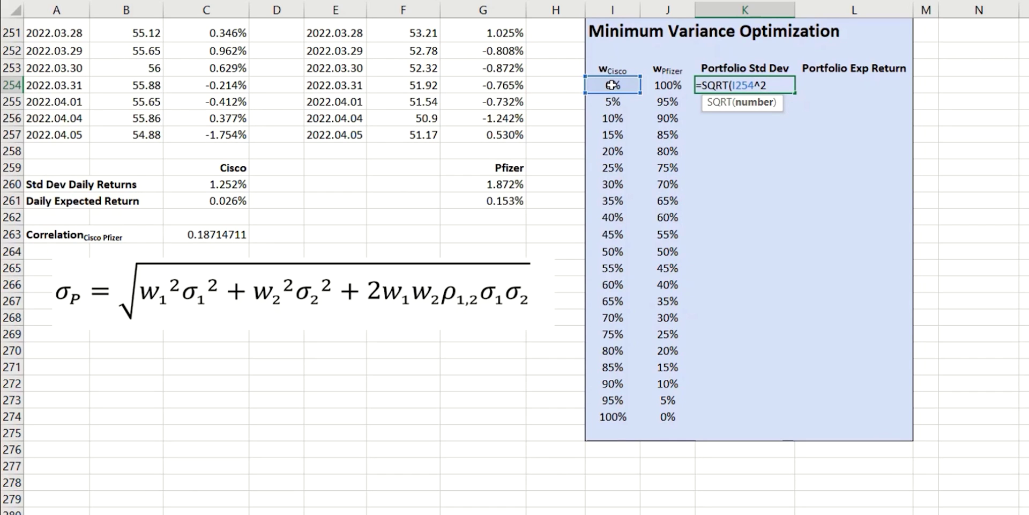
{"action": "type", "text": "*"}
{"action": "left_click", "coordinate": [217, 186]}
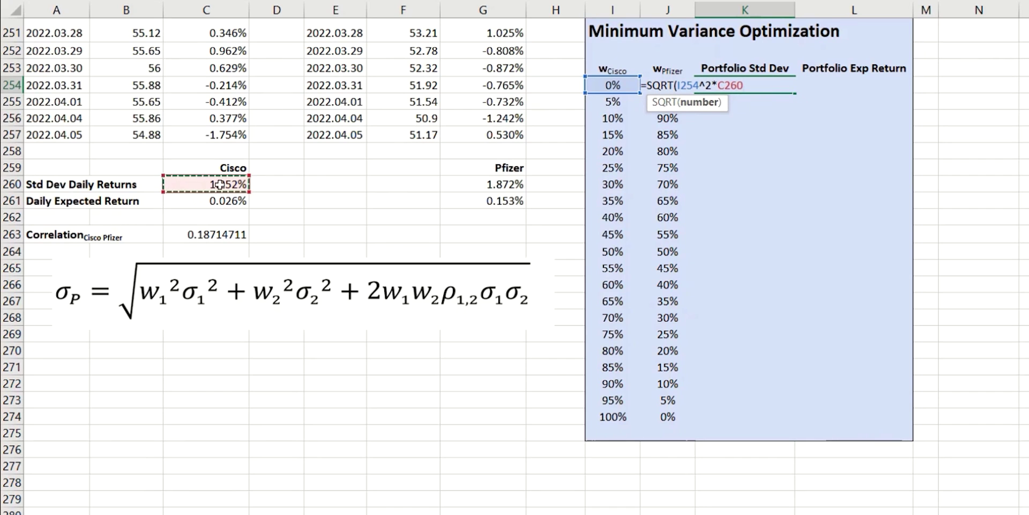
{"action": "key", "text": "F4"}
{"action": "type", "text": "^2+J"}
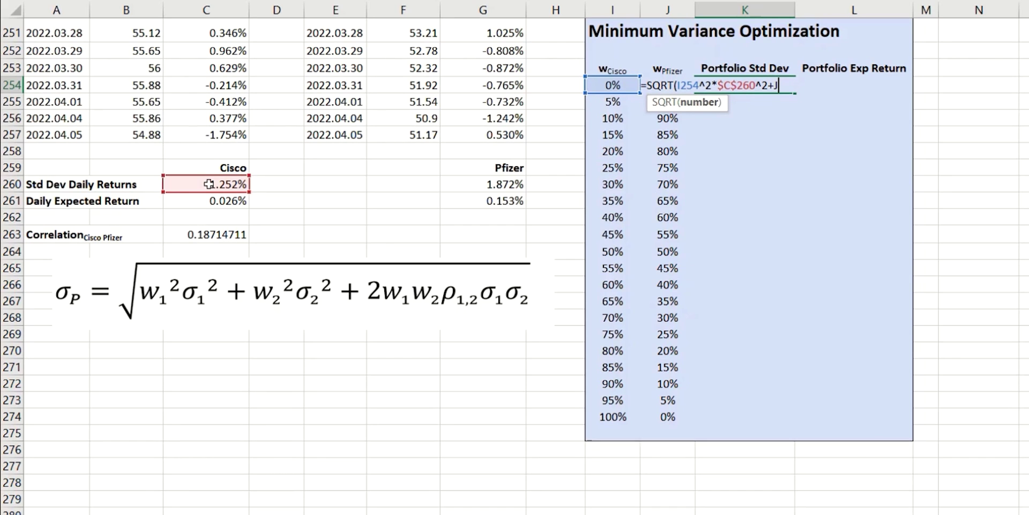
{"action": "type", "text": "254^2*"}
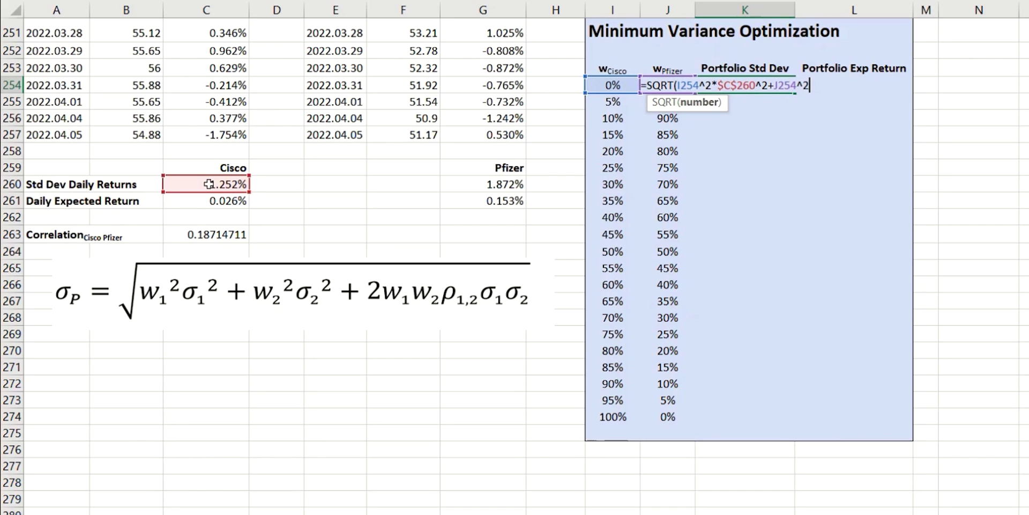
{"action": "left_click", "coordinate": [499, 182]}
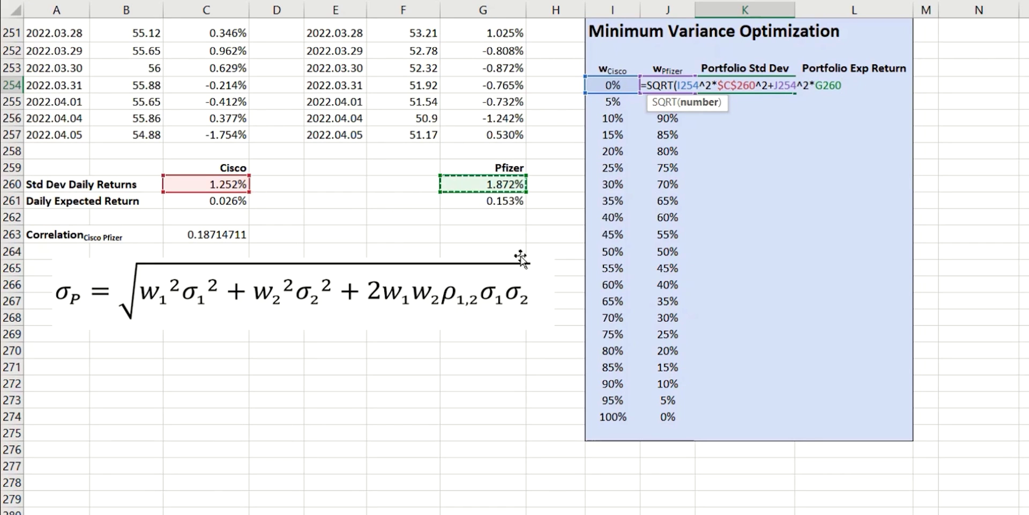
{"action": "key", "text": "F4"}
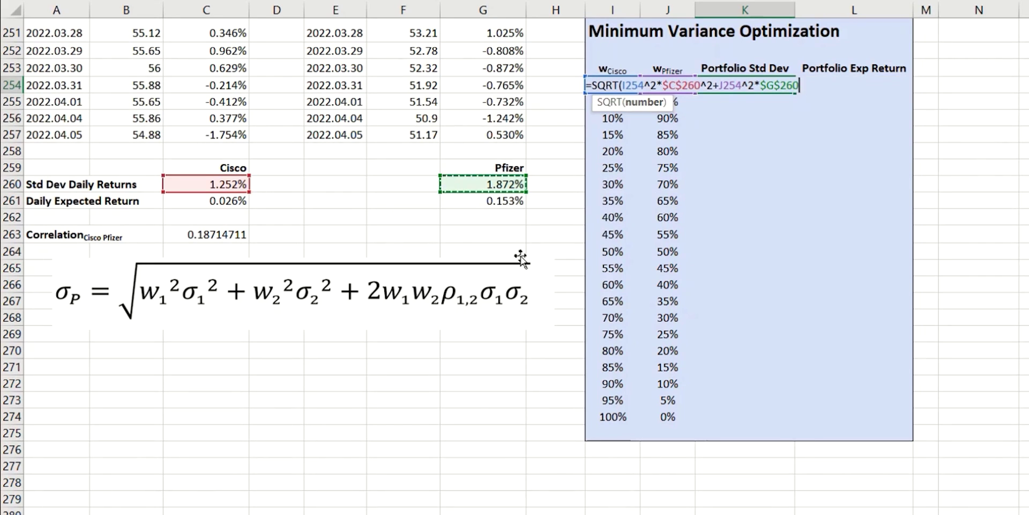
Add the covariance term 2*I254*J254*$C$263*$C$260*$G$260 and close the formula, giving 1.872%.
{"action": "type", "text": "^2+2*"}
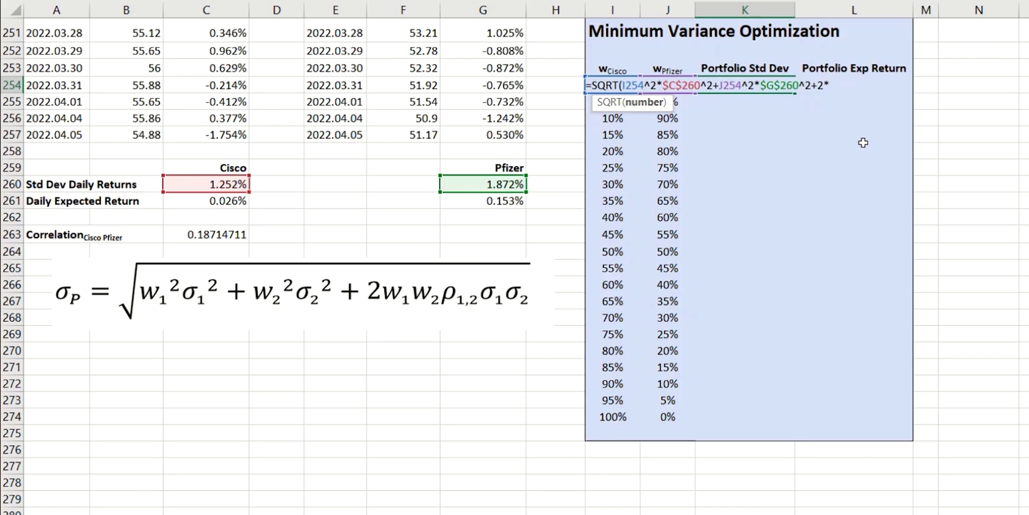
{"action": "type", "text": "I254*J254*"}
{"action": "left_click", "coordinate": [210, 233]}
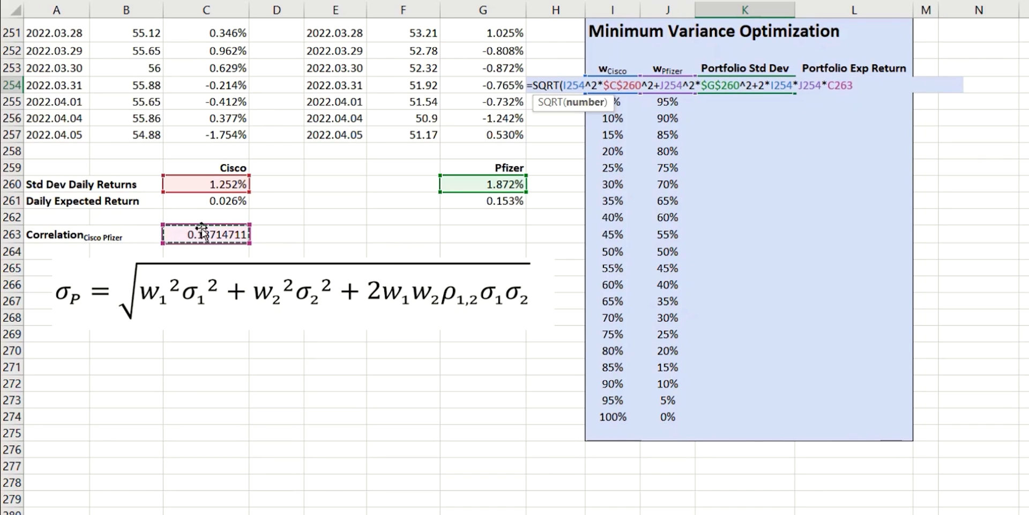
{"action": "key", "text": "F4"}
{"action": "type", "text": "*"}
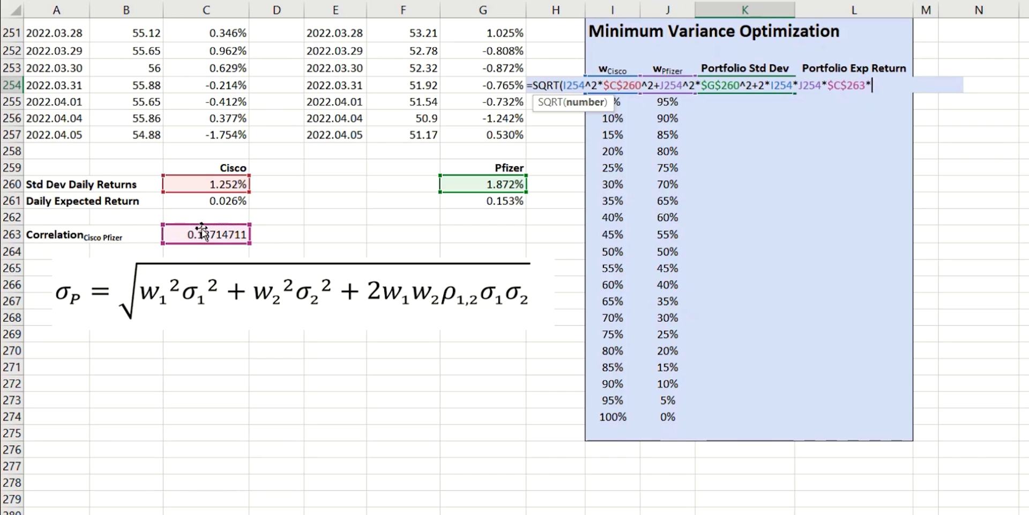
{"action": "left_click", "coordinate": [215, 184]}
{"action": "key", "text": "F4"}
{"action": "type", "text": "*"}
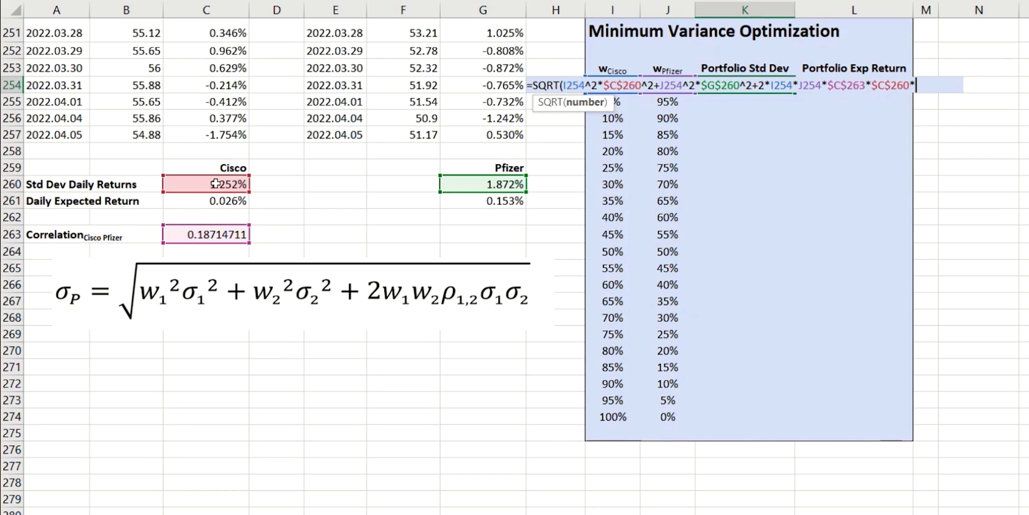
{"action": "left_click", "coordinate": [489, 185]}
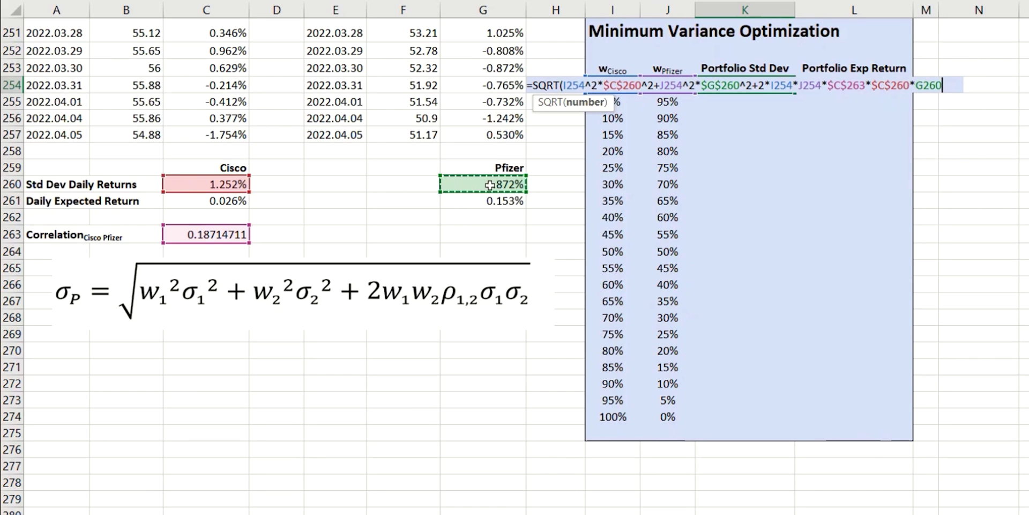
{"action": "key", "text": "F4"}
{"action": "type", "text": ")"}
{"action": "key", "text": "Return"}
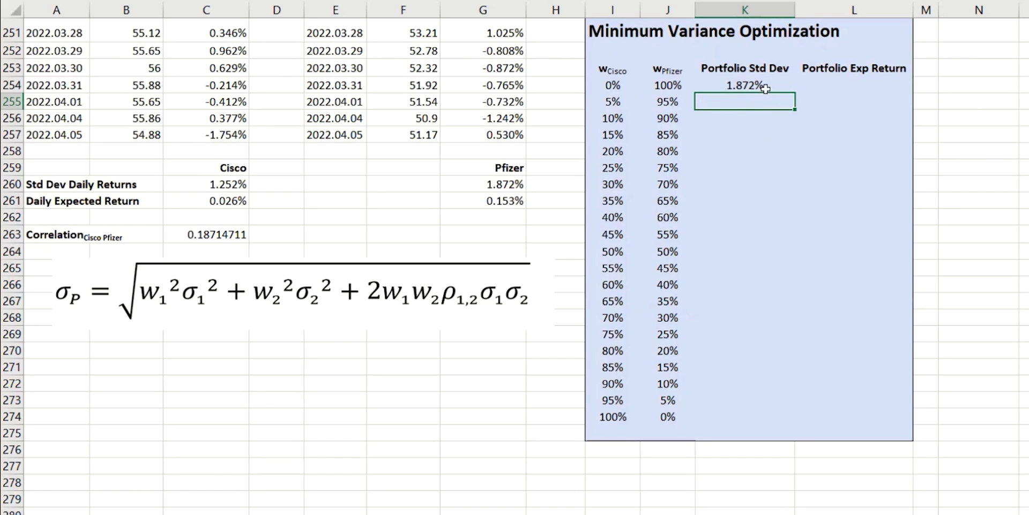
Fill the Portfolio Std Dev formula down to row 274, checking 1.177% at 90% Cisco.
{"action": "left_click", "coordinate": [742, 89]}
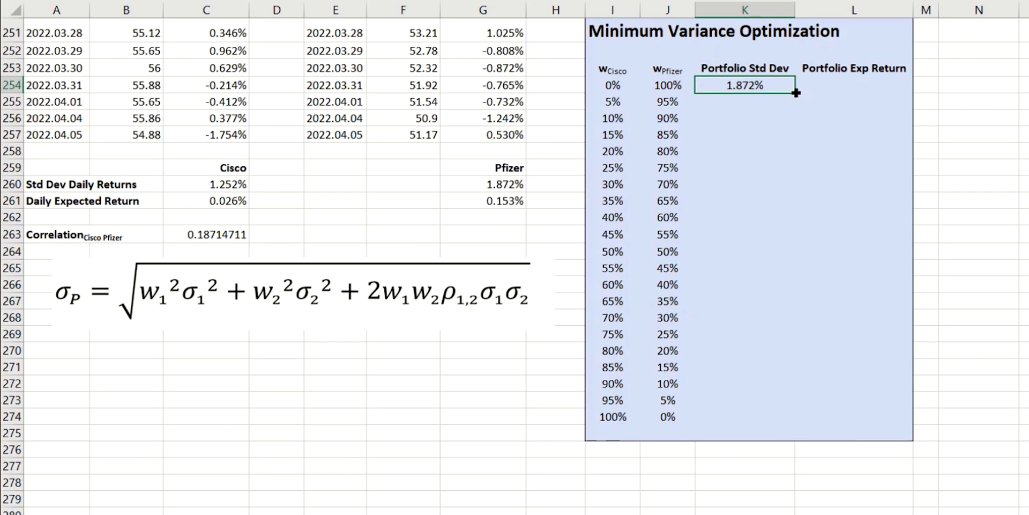
{"action": "double_click", "coordinate": [796, 92]}
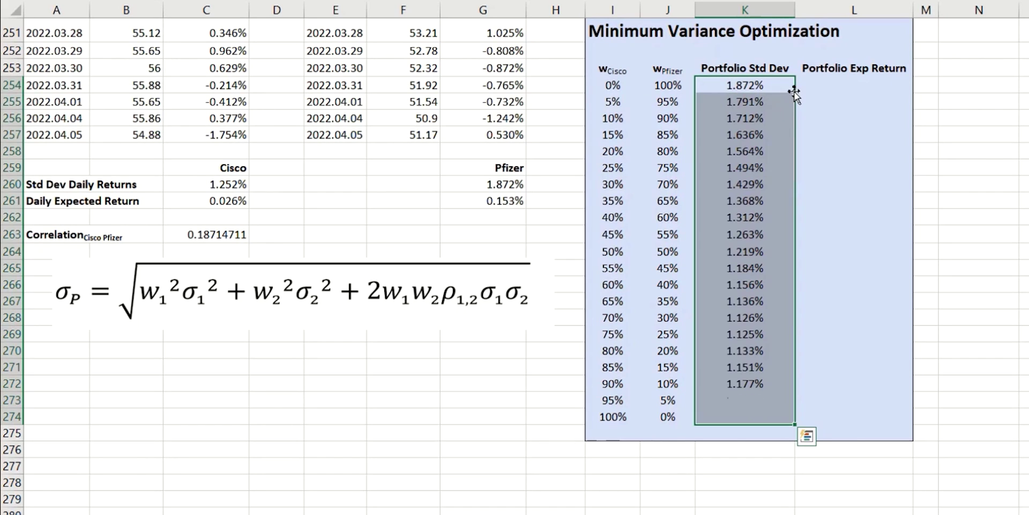
{"action": "left_click", "coordinate": [749, 385]}
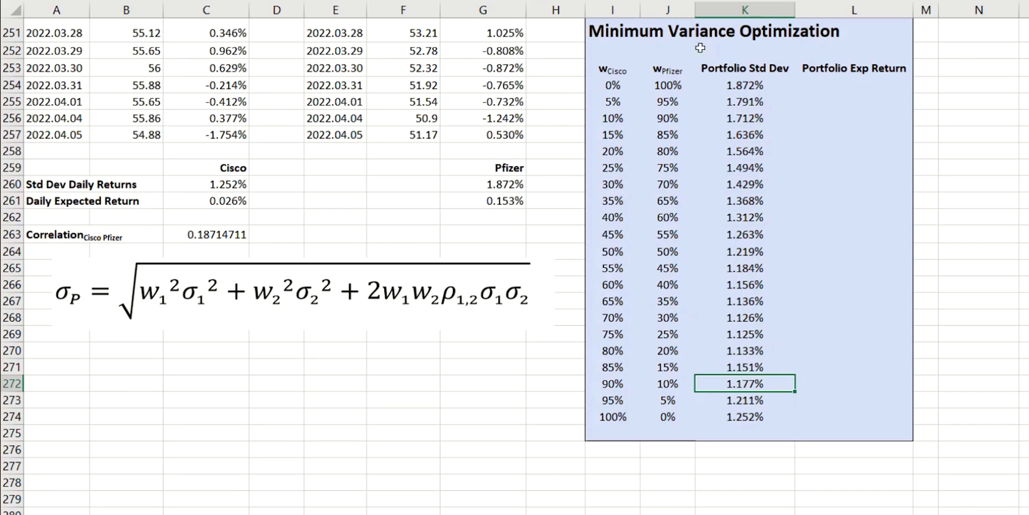
Confirm 0% Cisco gives Pfizer's 1.872% and 100% Cisco gives Cisco's 1.252%.
{"action": "left_click_drag", "start_coordinate": [603, 85], "coordinate": [653, 82]}
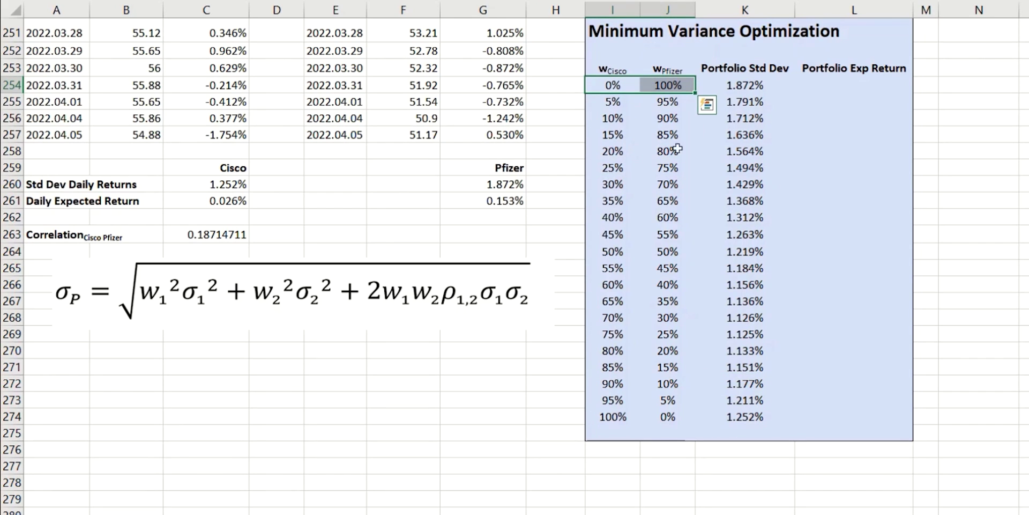
{"action": "left_click", "coordinate": [678, 86]}
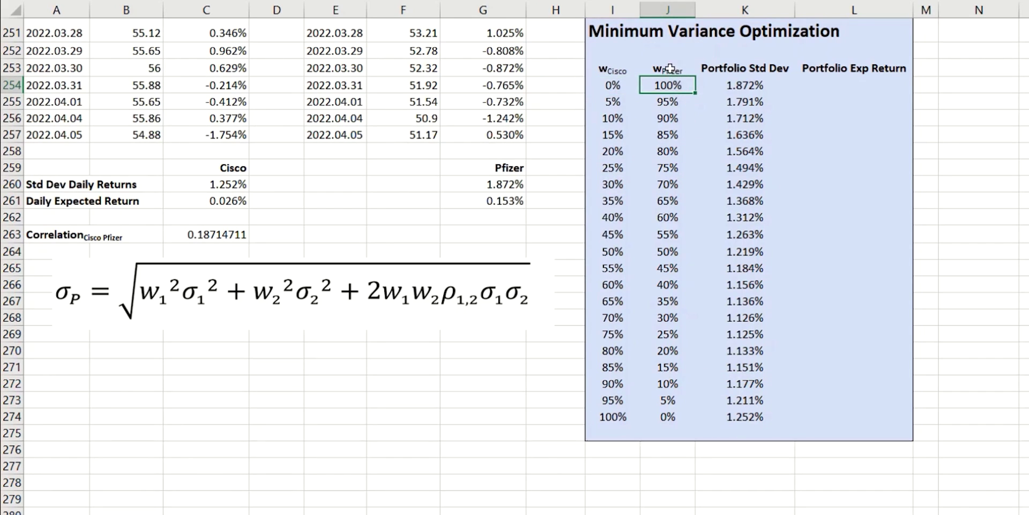
{"action": "left_click", "coordinate": [772, 85]}
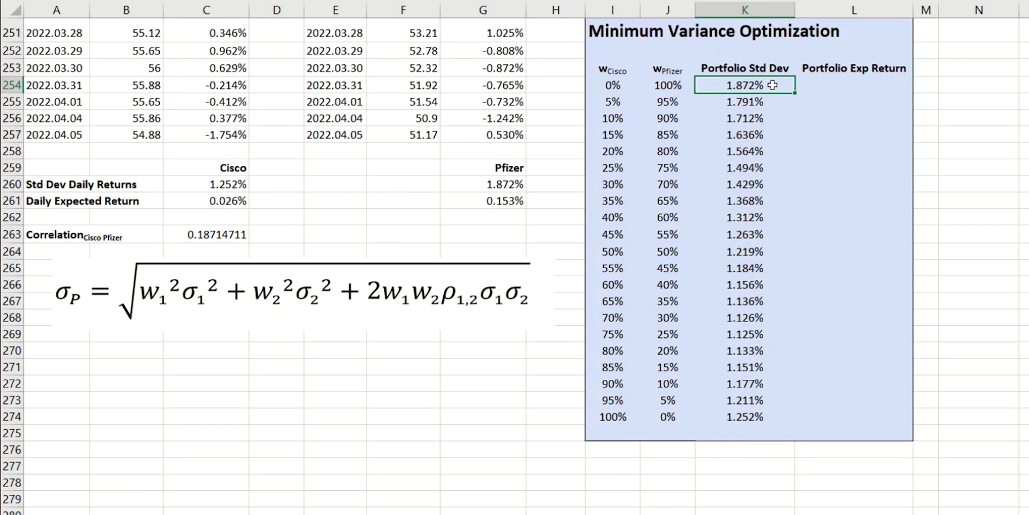
{"action": "left_click", "coordinate": [484, 183]}
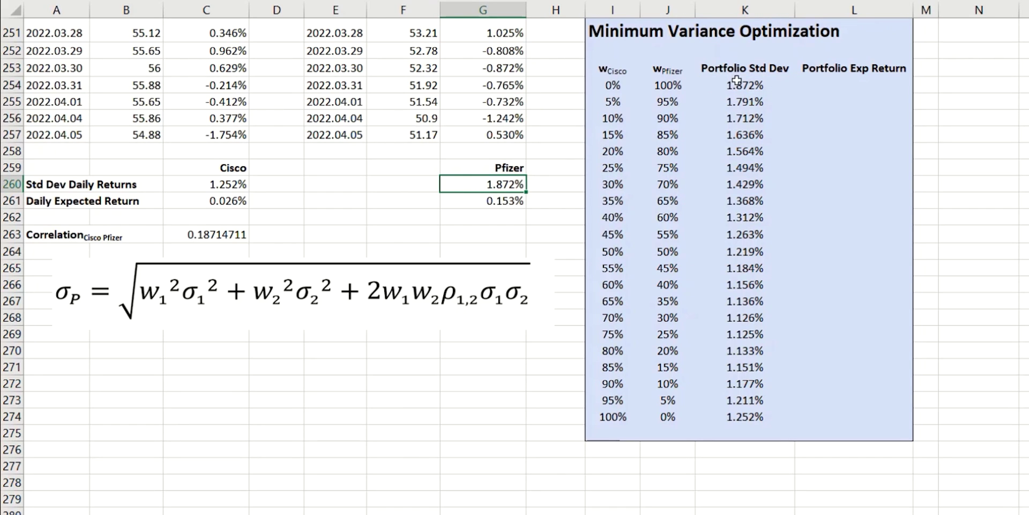
{"action": "left_click", "coordinate": [741, 85]}
{"action": "left_click", "coordinate": [485, 183]}
{"action": "left_click_drag", "start_coordinate": [608, 416], "coordinate": [668, 413]}
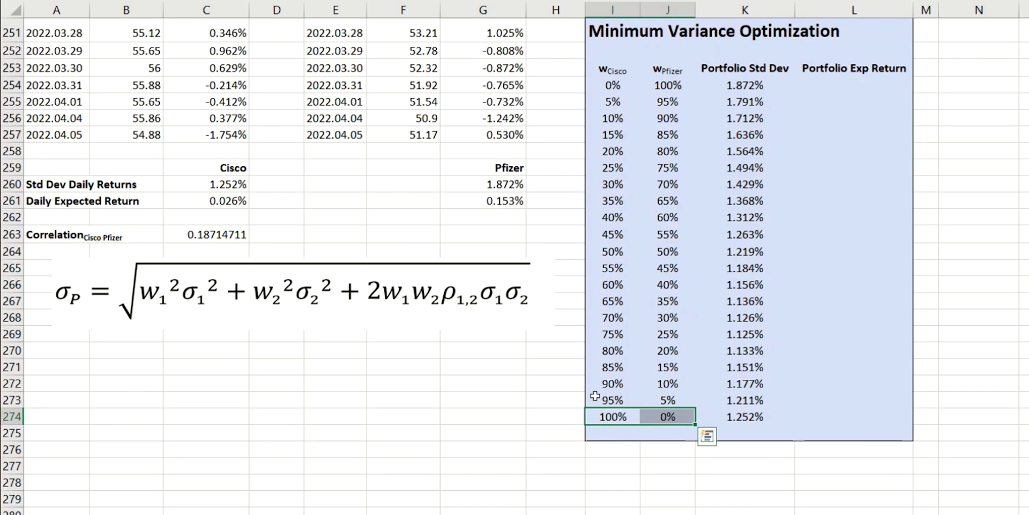
{"action": "left_click", "coordinate": [745, 416]}
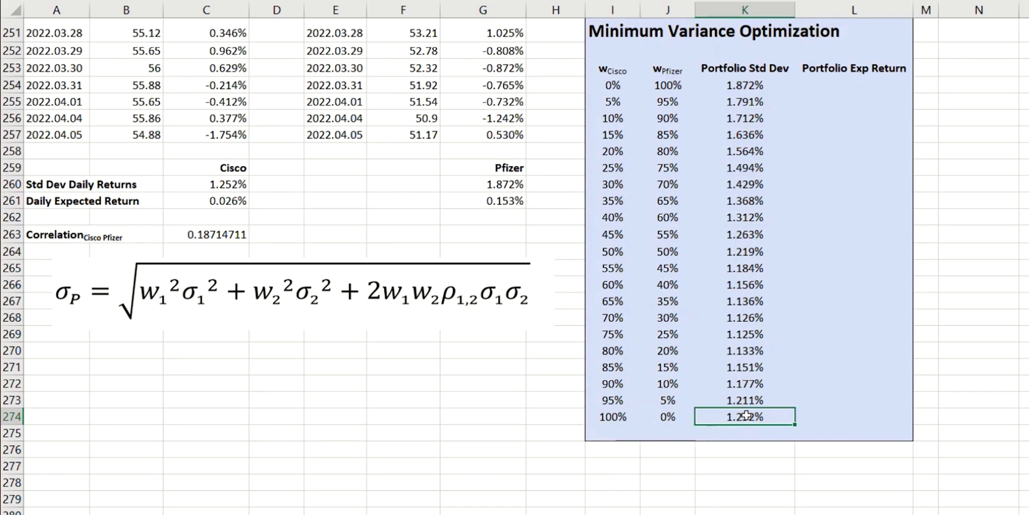
{"action": "left_click", "coordinate": [211, 184]}
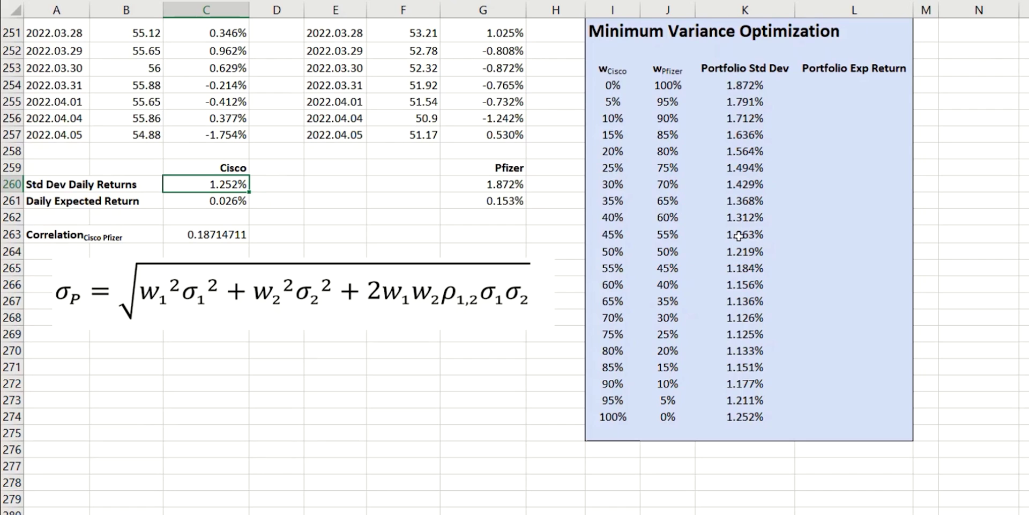
Enter =I254*$C$261+J254*$G$261 in L254 for the weighted expected return.
{"action": "left_click", "coordinate": [867, 70]}
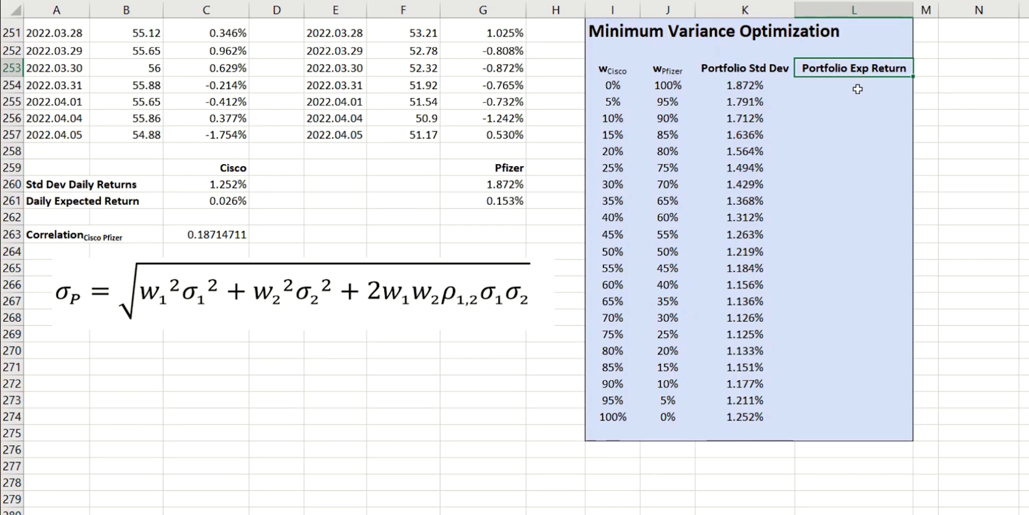
{"action": "left_click", "coordinate": [850, 85]}
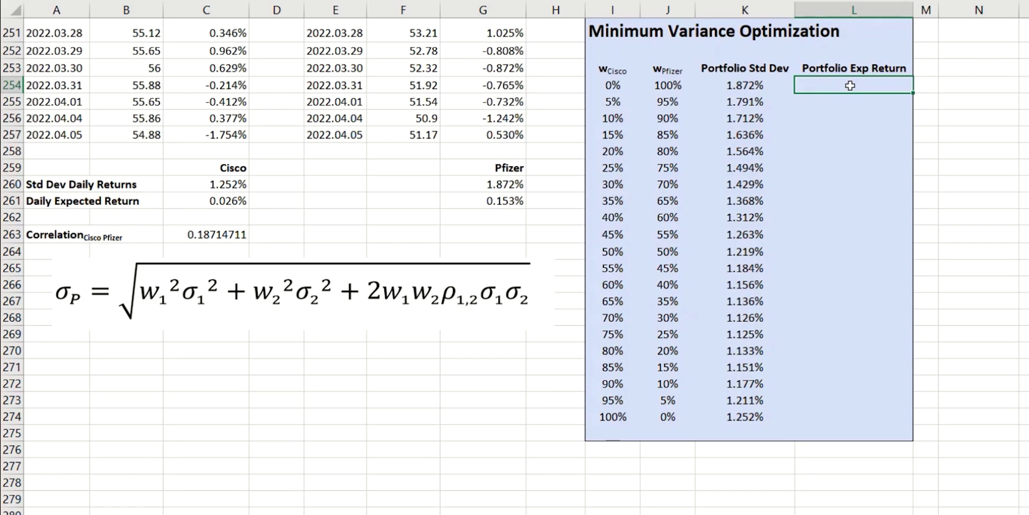
{"action": "type", "text": "="}
{"action": "left_click", "coordinate": [612, 84]}
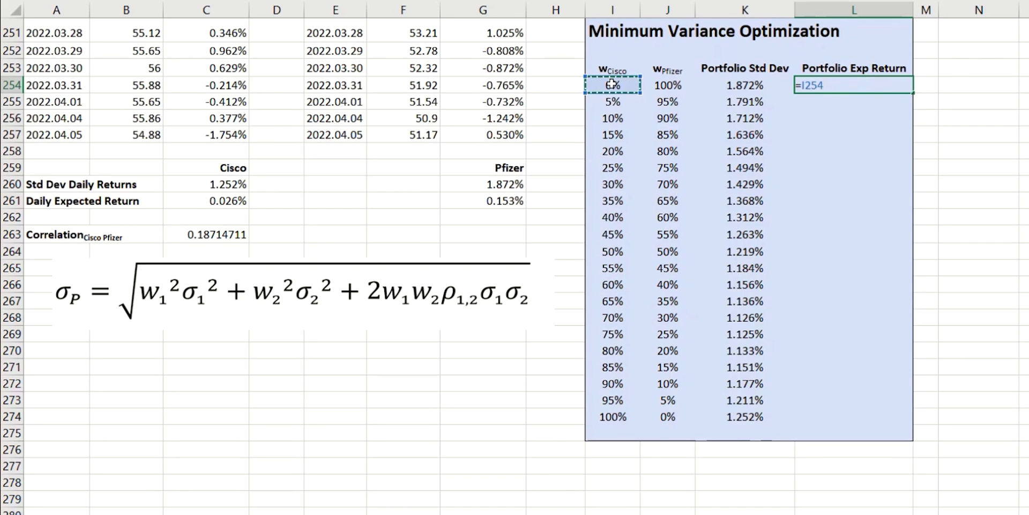
{"action": "type", "text": "*"}
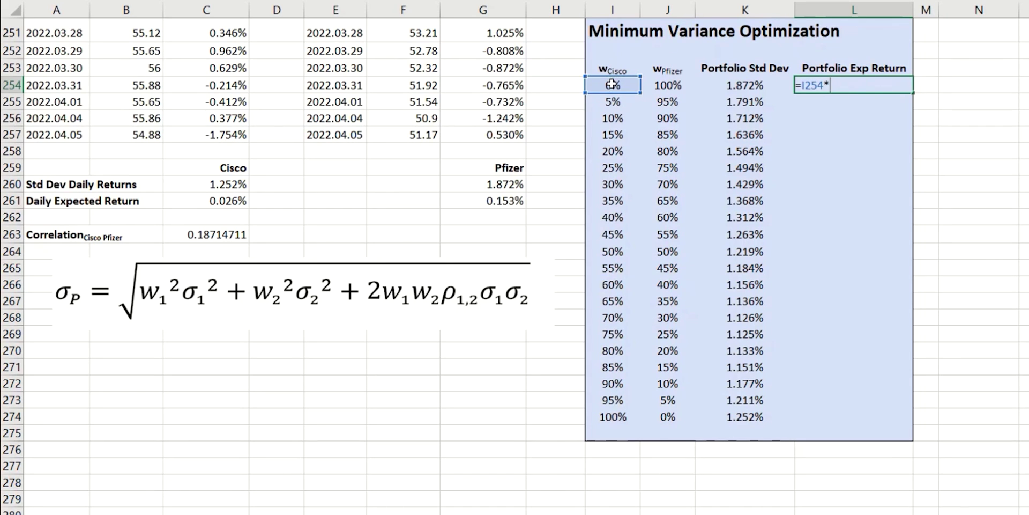
{"action": "left_click", "coordinate": [227, 200]}
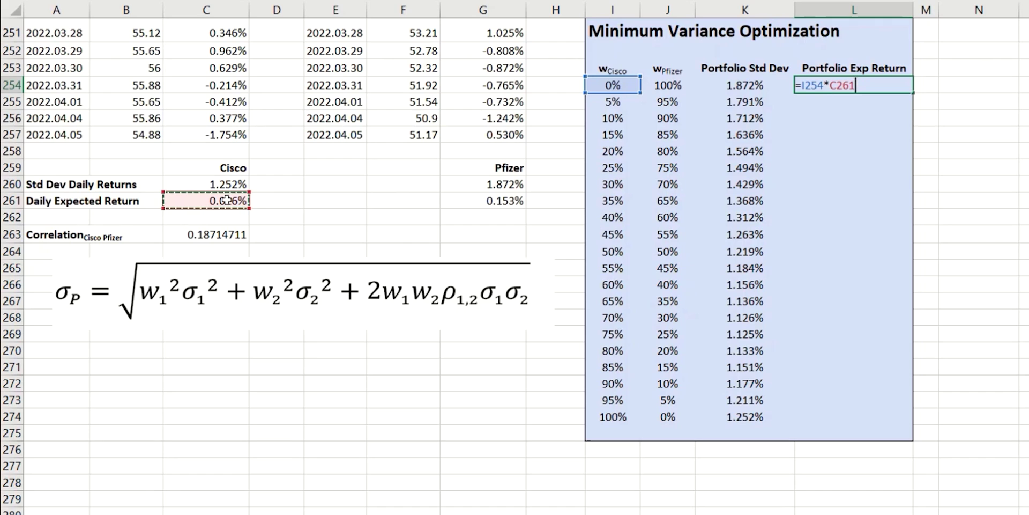
{"action": "key", "text": "F4"}
{"action": "type", "text": "+"}
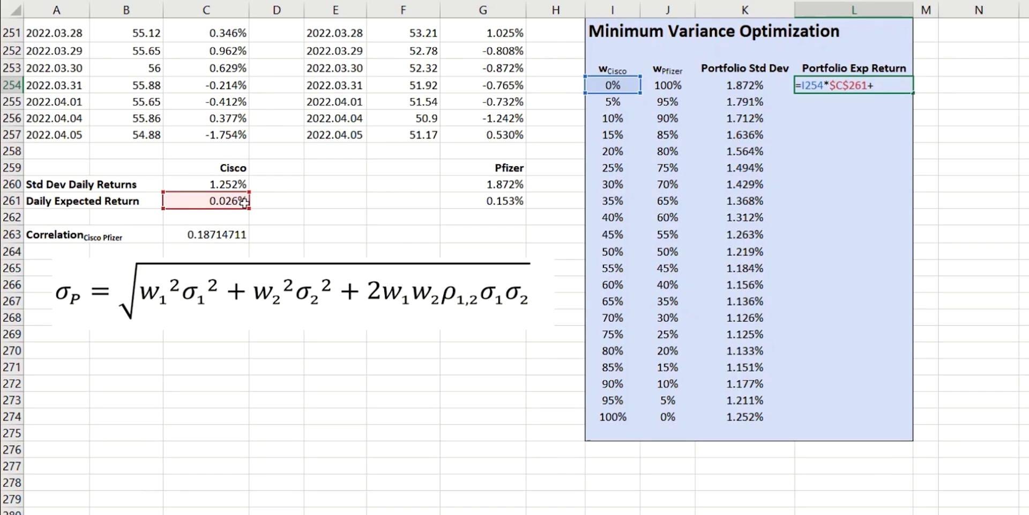
{"action": "left_click", "coordinate": [669, 84]}
{"action": "type", "text": "*"}
{"action": "left_click", "coordinate": [506, 201]}
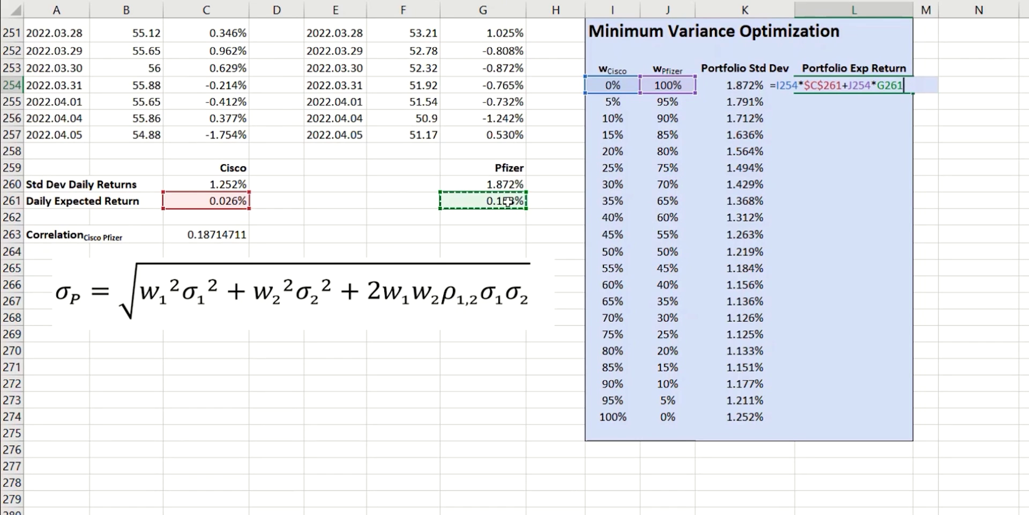
{"action": "key", "text": "F4"}
{"action": "key", "text": "Return"}
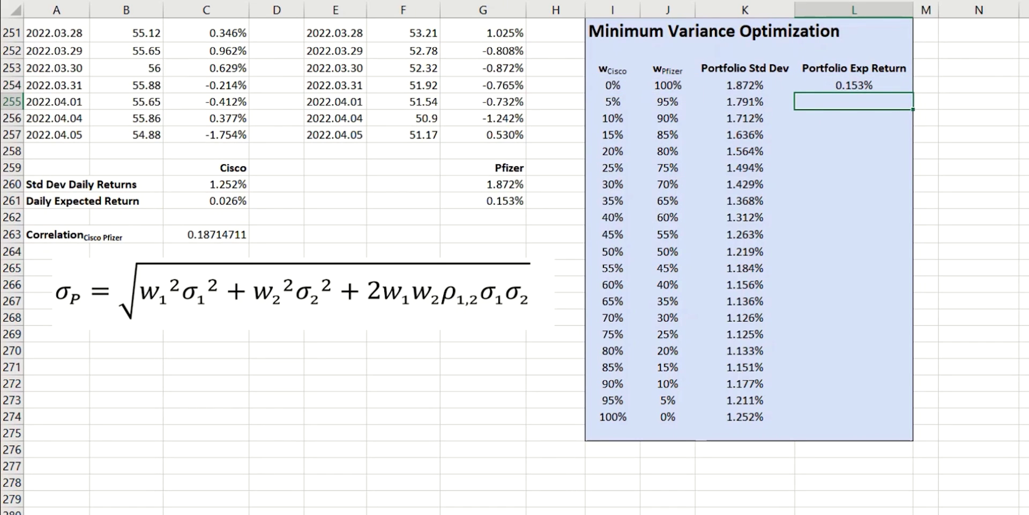
Fill the expected return down to L274 and verify the 0.153% and 0.026% endpoints.
{"action": "left_click", "coordinate": [855, 85]}
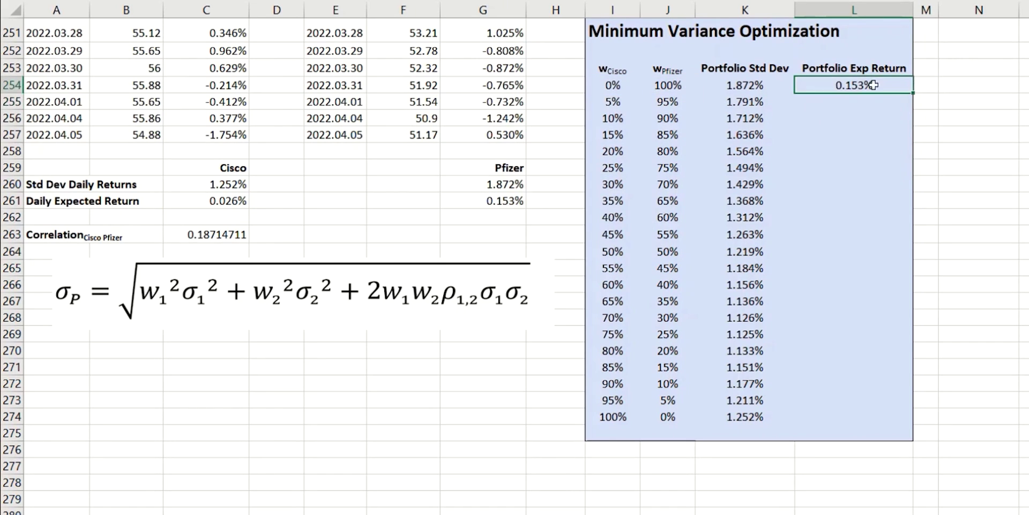
{"action": "double_click", "coordinate": [915, 93]}
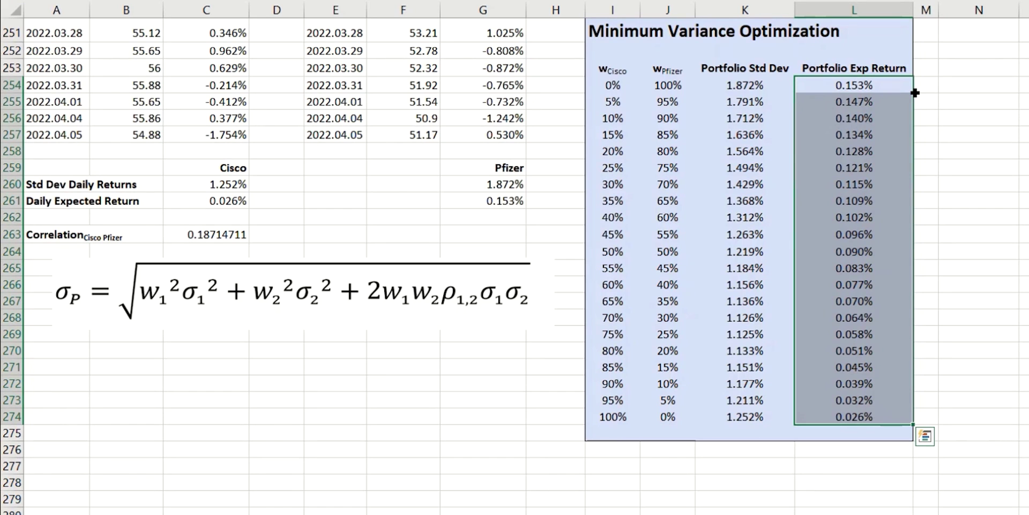
{"action": "left_click", "coordinate": [953, 90]}
{"action": "left_click", "coordinate": [865, 86]}
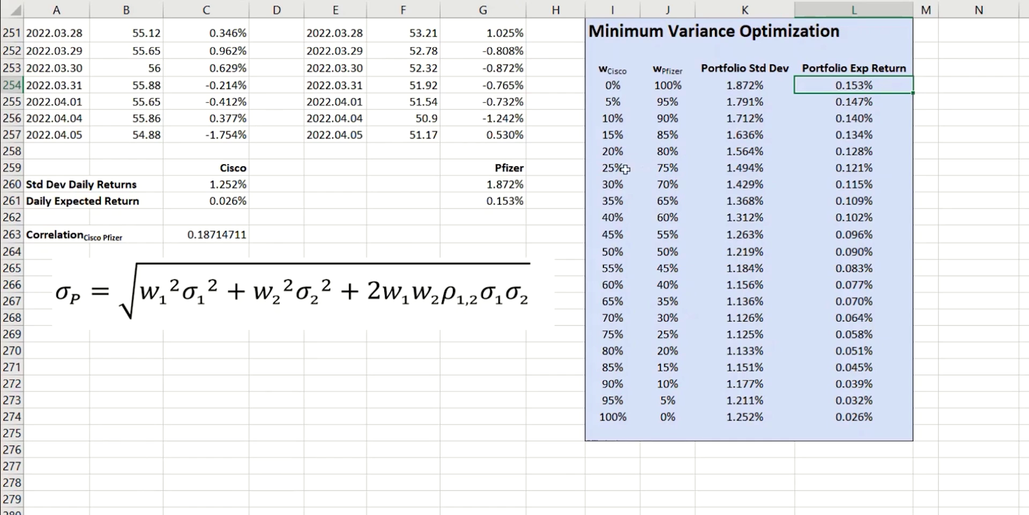
{"action": "left_click", "coordinate": [500, 199]}
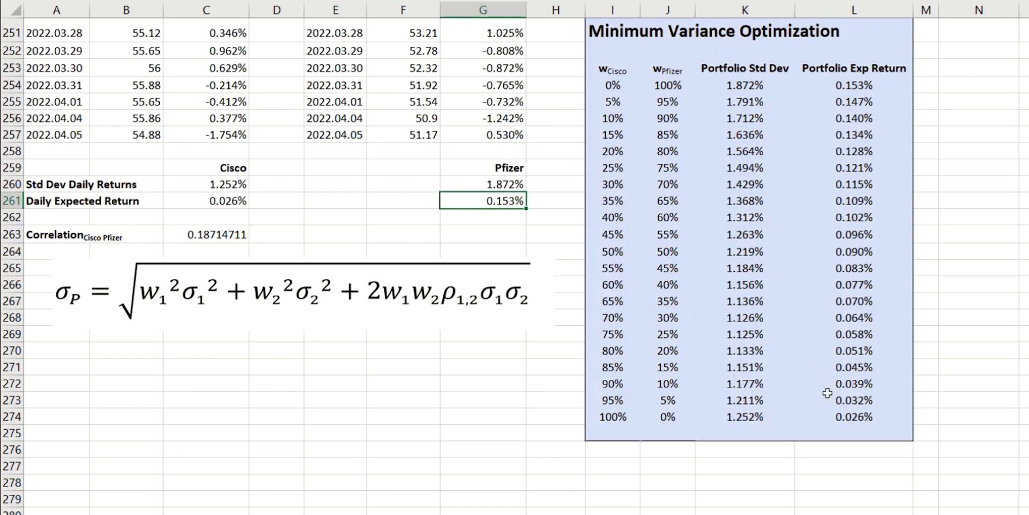
{"action": "left_click", "coordinate": [856, 416]}
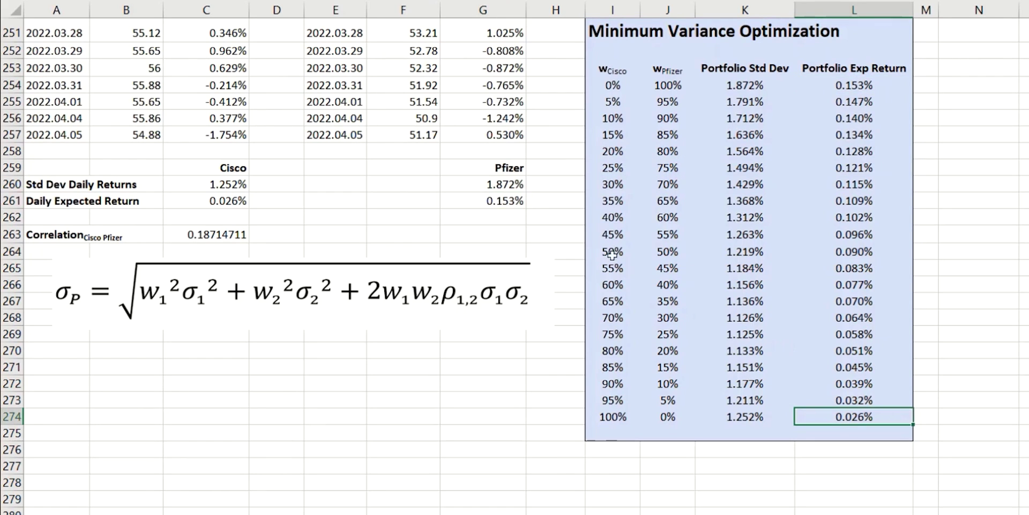
{"action": "left_click", "coordinate": [216, 199]}
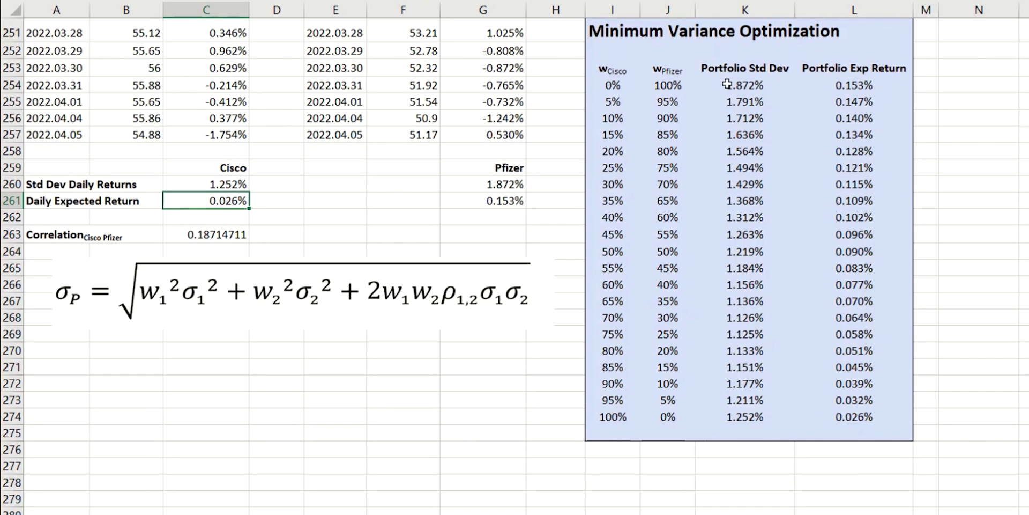
Insert a scatter chart of K254:L274 and place it, enlarged, above the optimization table.
{"action": "left_click_drag", "start_coordinate": [727, 84], "coordinate": [856, 418]}
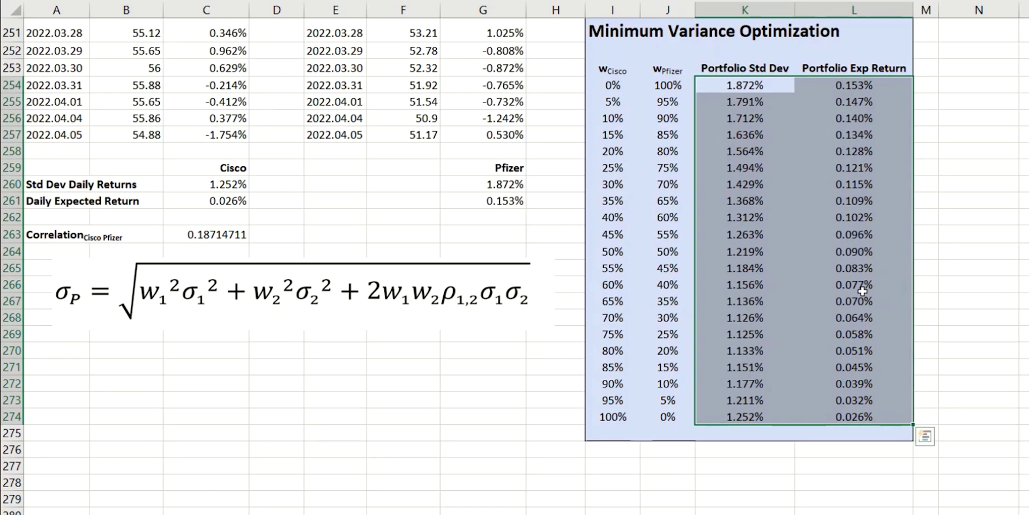
{"action": "scroll", "coordinate": [863, 290], "scroll_direction": "up", "scroll_amount": 1}
{"action": "scroll", "coordinate": [863, 290], "scroll_direction": "up", "scroll_amount": 7}
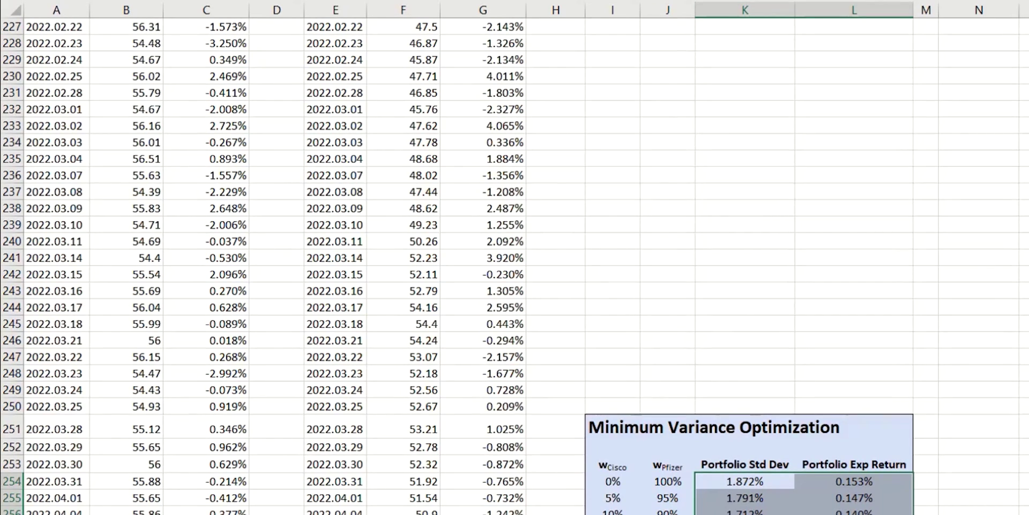
{"action": "key", "text": "alt+n"}
{"action": "key", "text": "d"}
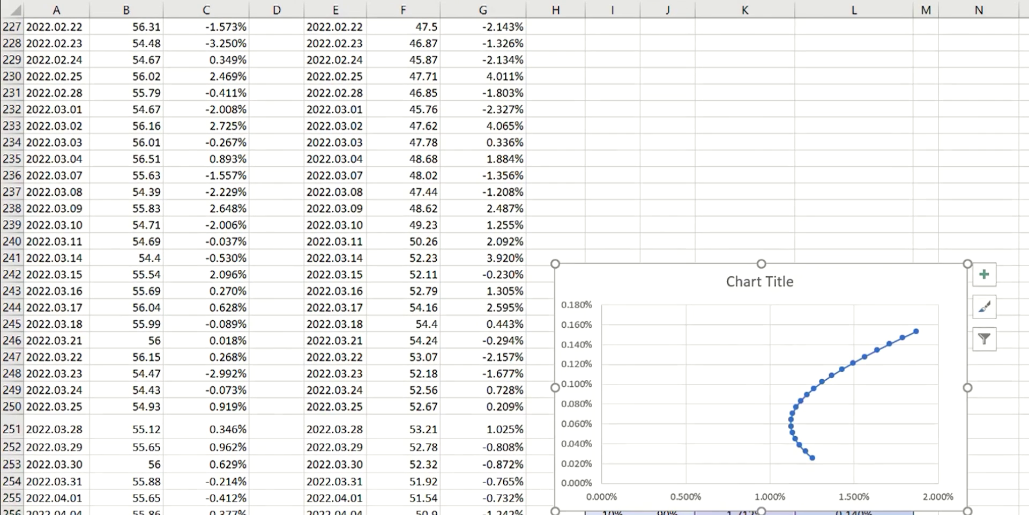
{"action": "left_click_drag", "start_coordinate": [826, 260], "coordinate": [834, 160]}
{"action": "left_click_drag", "start_coordinate": [975, 165], "coordinate": [1027, 44]}
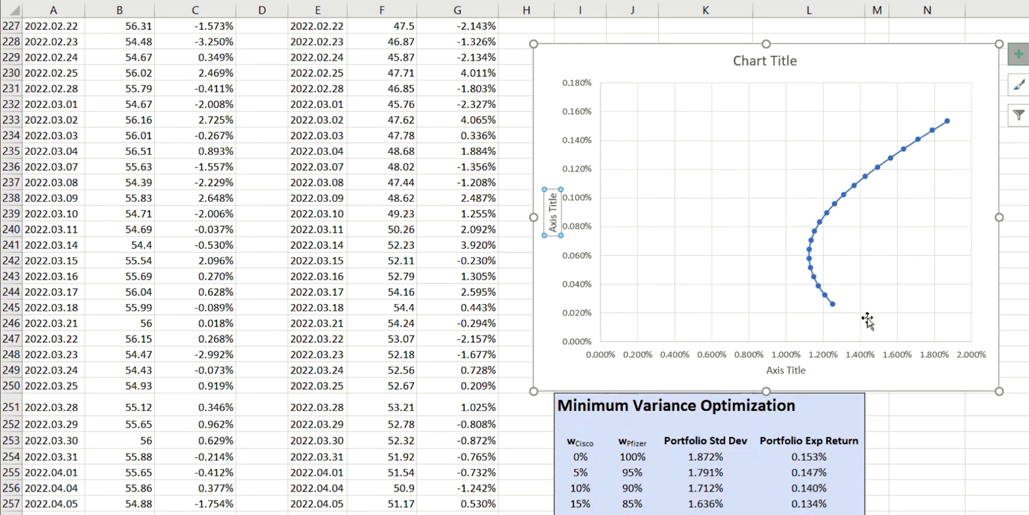
Title the axes 'Std Dev of Daily Returns' and 'Expected Daily Return' and the chart 'Minimum Volriance Frontier'.
{"action": "triple_click", "coordinate": [786, 369]}
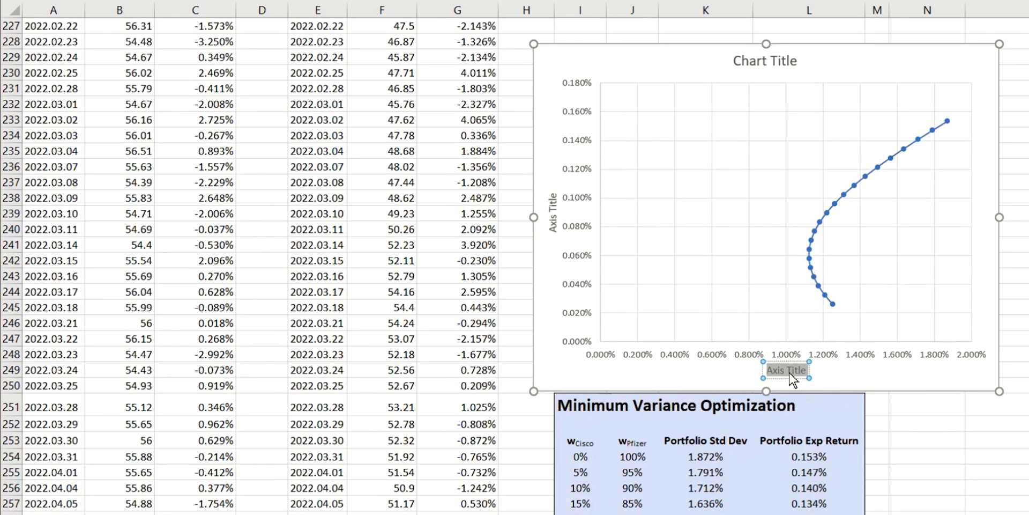
{"action": "type", "text": "Std De"}
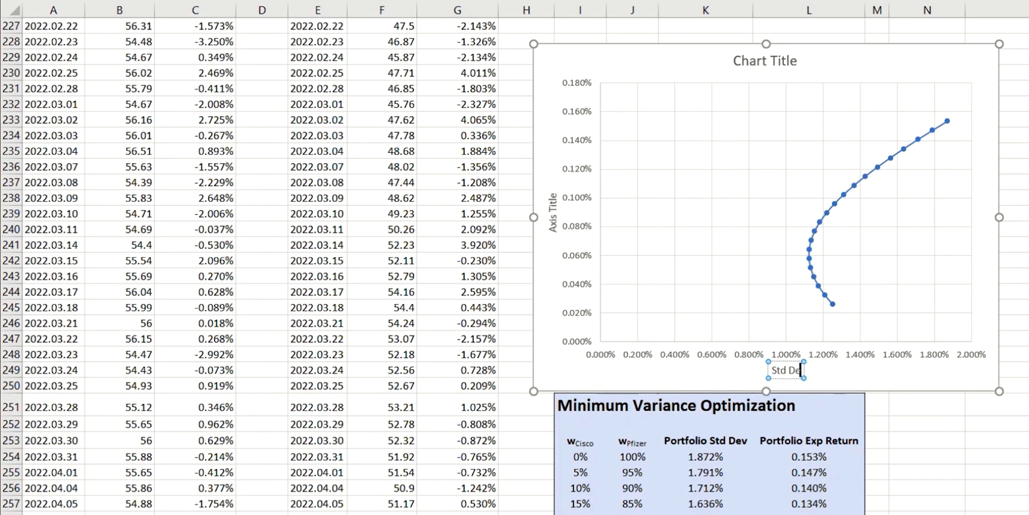
{"action": "type", "text": "v of Da"}
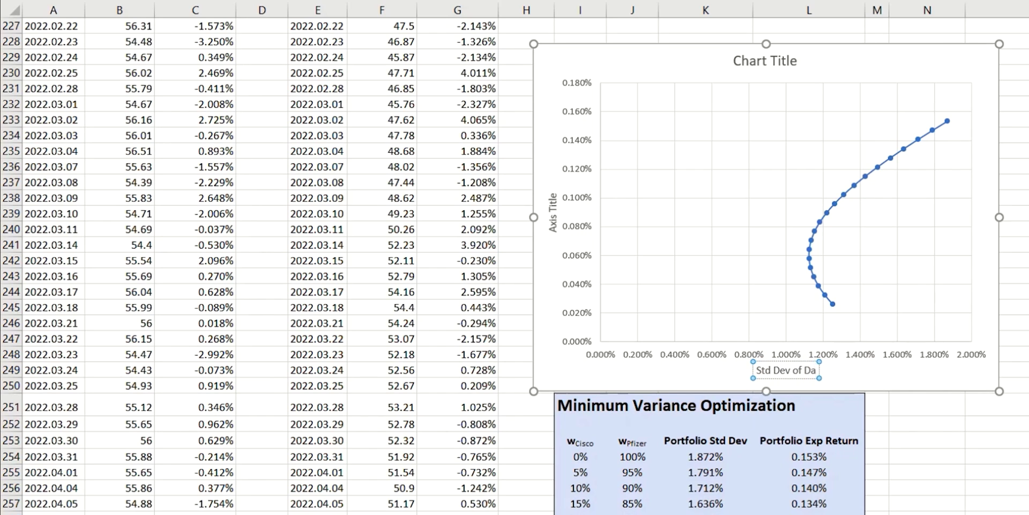
{"action": "type", "text": "ily Returns"}
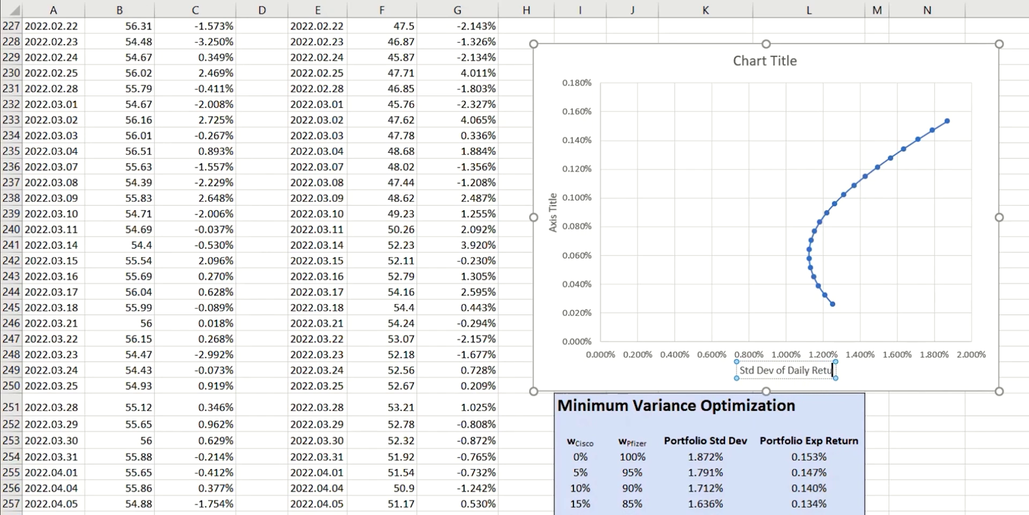
{"action": "triple_click", "coordinate": [552, 212]}
{"action": "type", "text": "Expected Daily Re"}
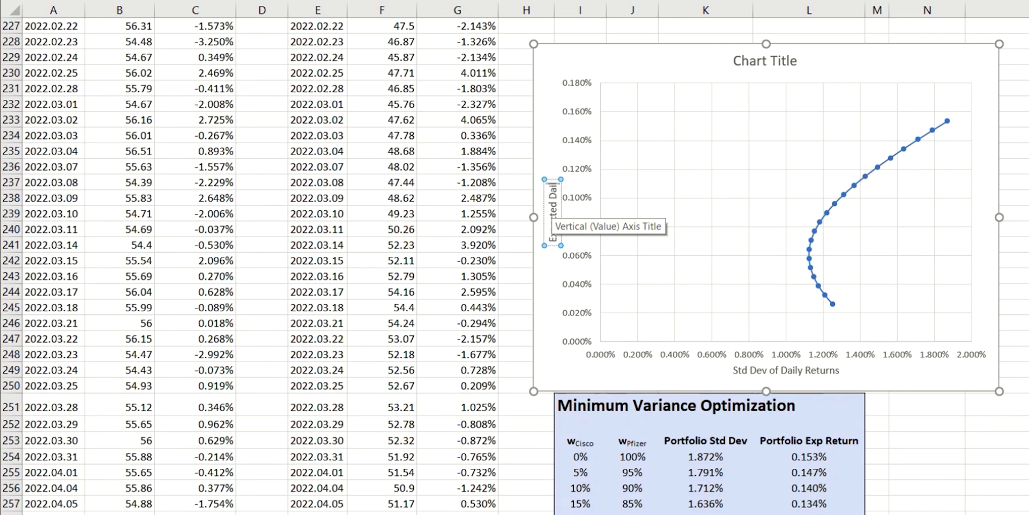
{"action": "type", "text": "turn"}
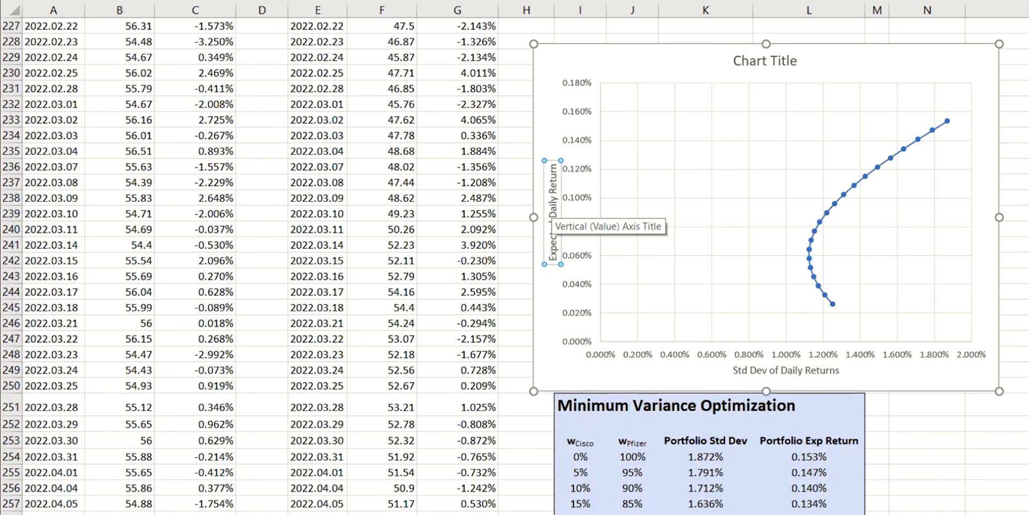
{"action": "triple_click", "coordinate": [787, 59]}
{"action": "type", "text": "M"}
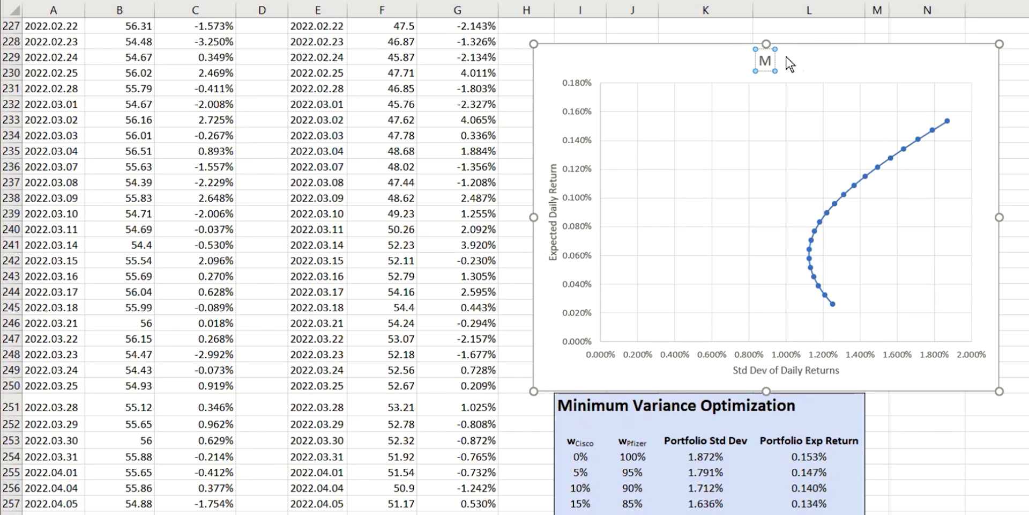
{"action": "type", "text": "inimum V"}
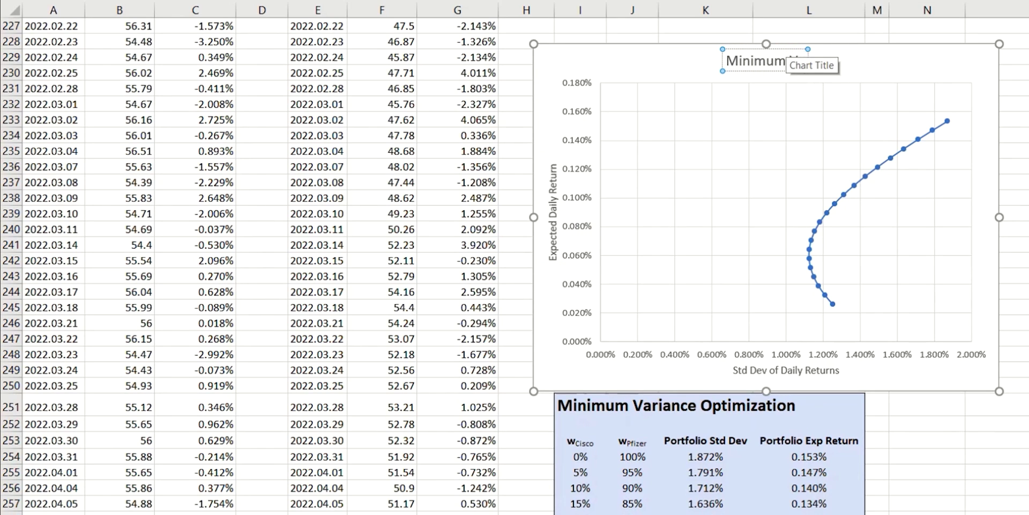
{"action": "type", "text": "olriance Front"}
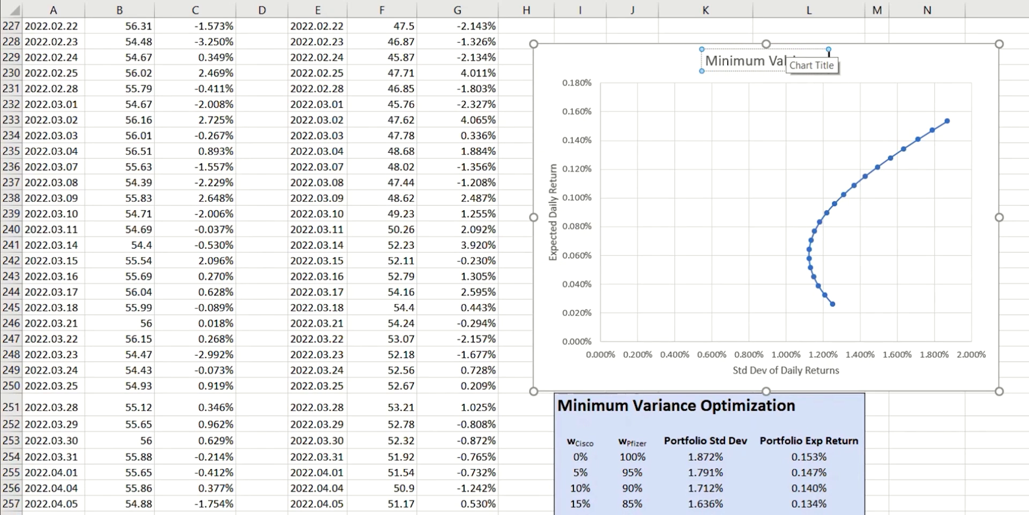
{"action": "type", "text": "ier"}
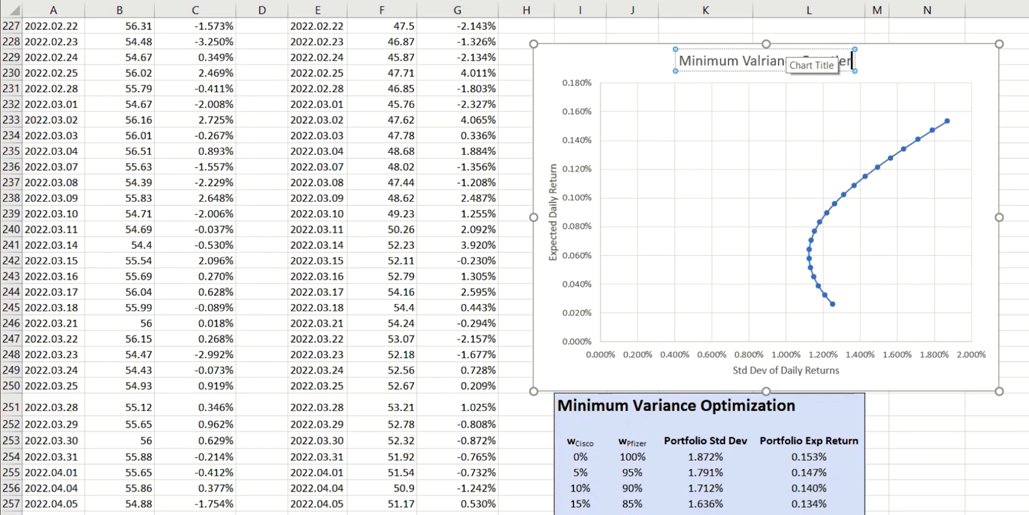